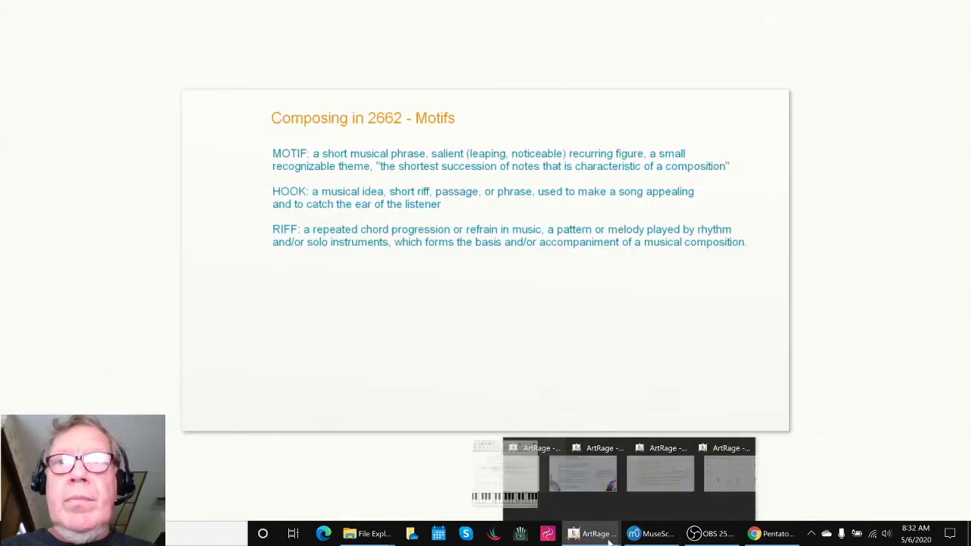
# Bring the MuseScore window holding the 2662 - Motif Model score in front of the ArtRage slide.
pyautogui.moveTo(667, 539)
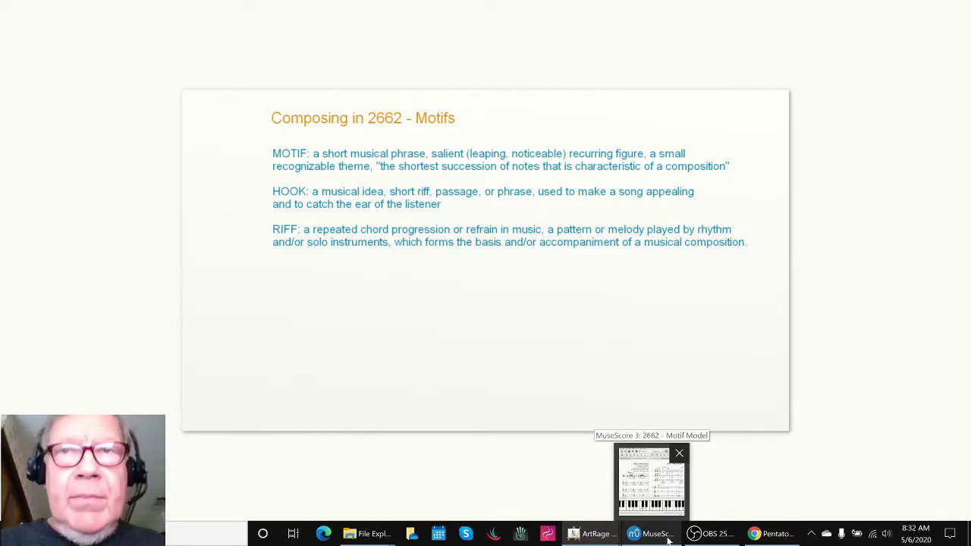
pyautogui.click(667, 538)
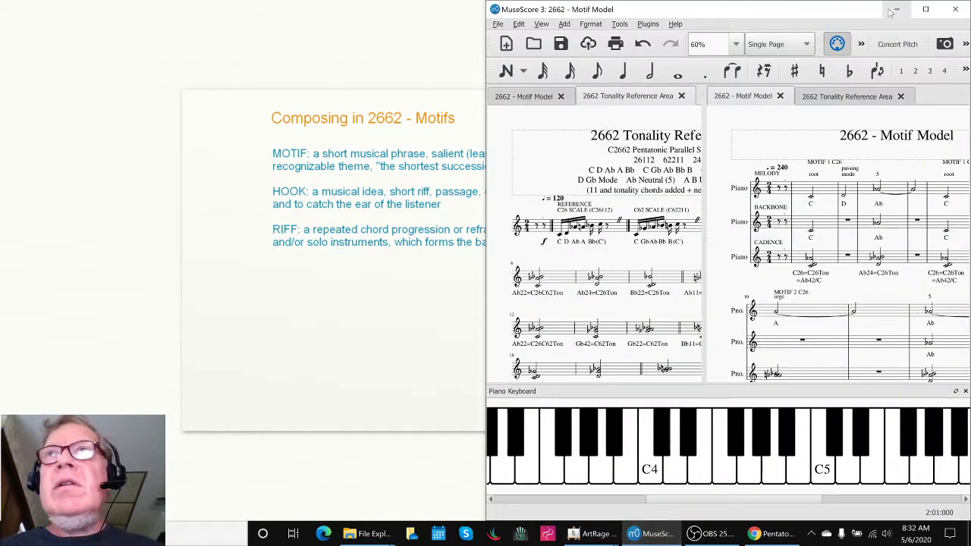
# Maximize the score window and play MOTIF 3 back from its opening Bb half note.
pyautogui.click(925, 9)
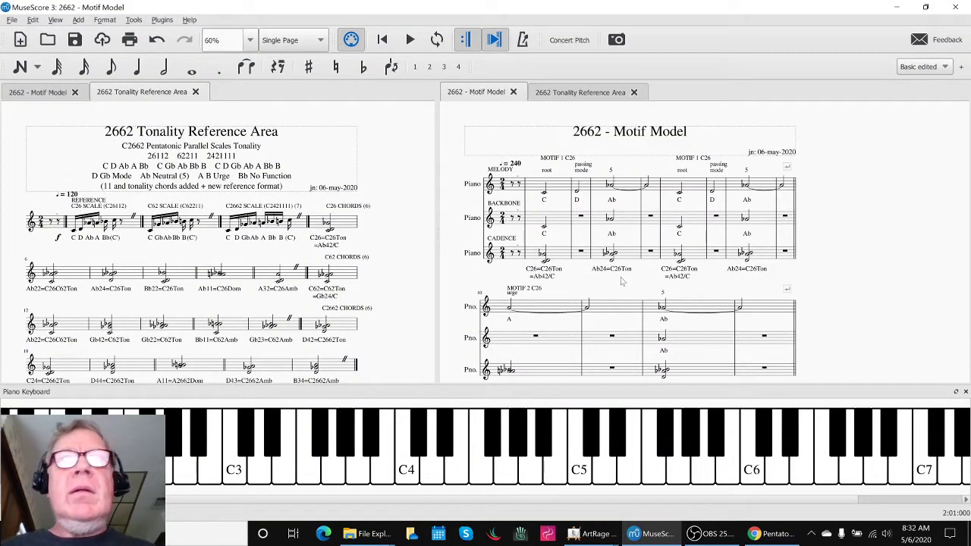
pyautogui.scroll(-5, 620, 281)
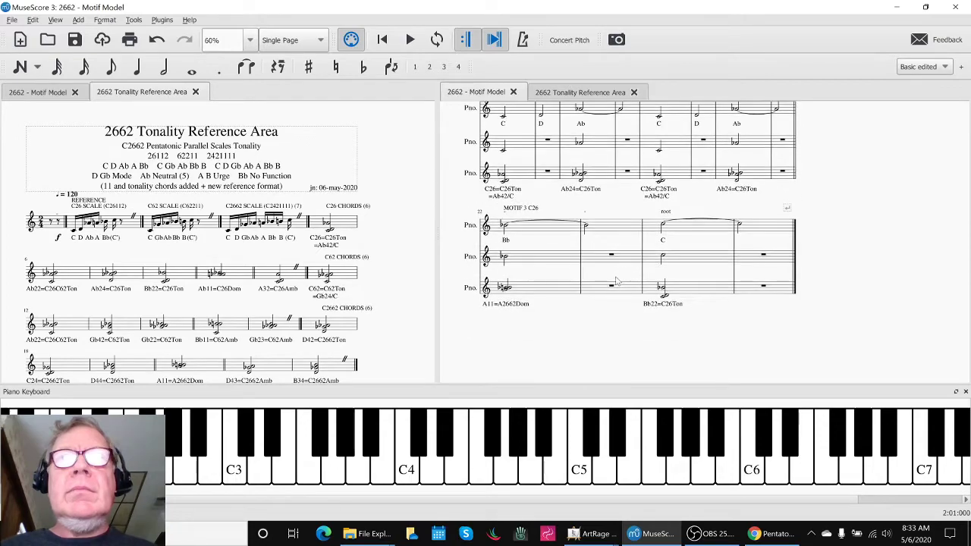
pyautogui.click(509, 226)
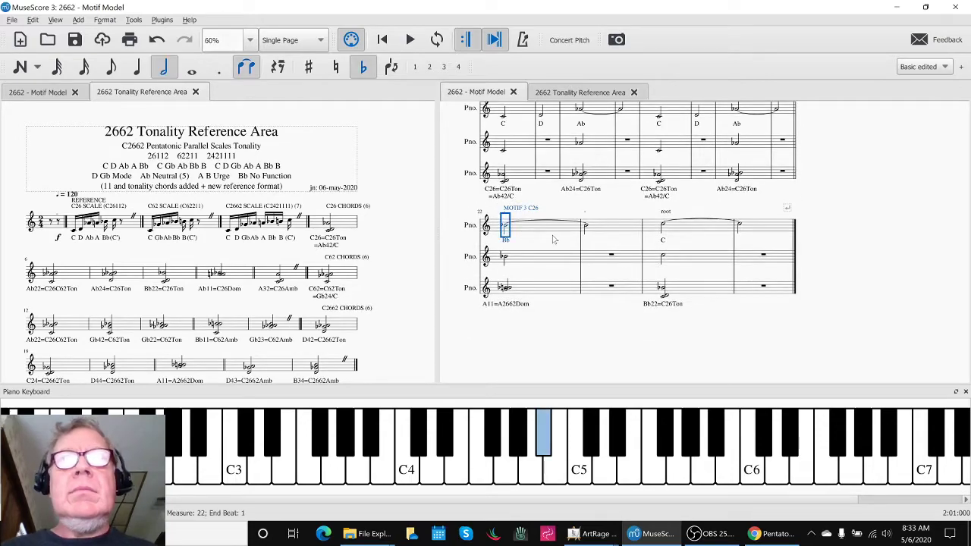
pyautogui.press('space')
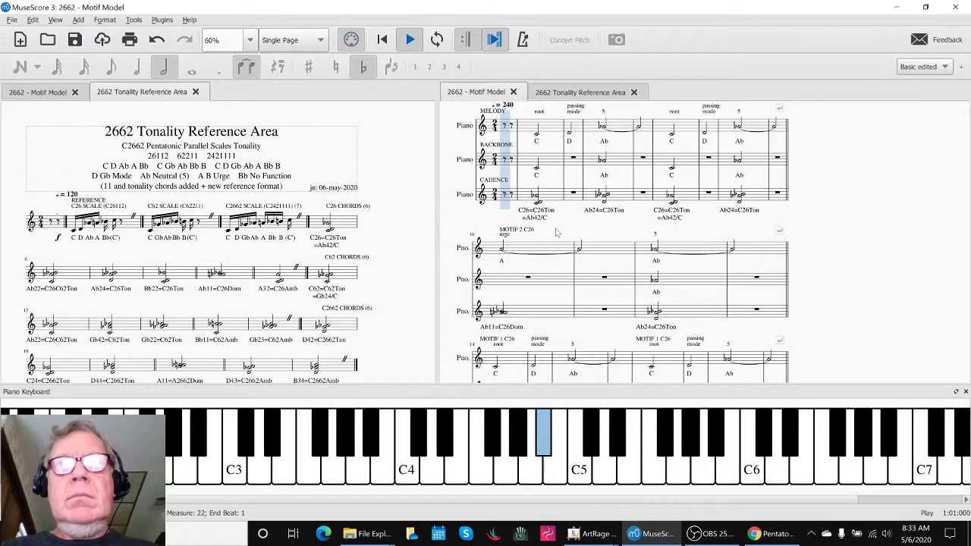
pyautogui.press('space')
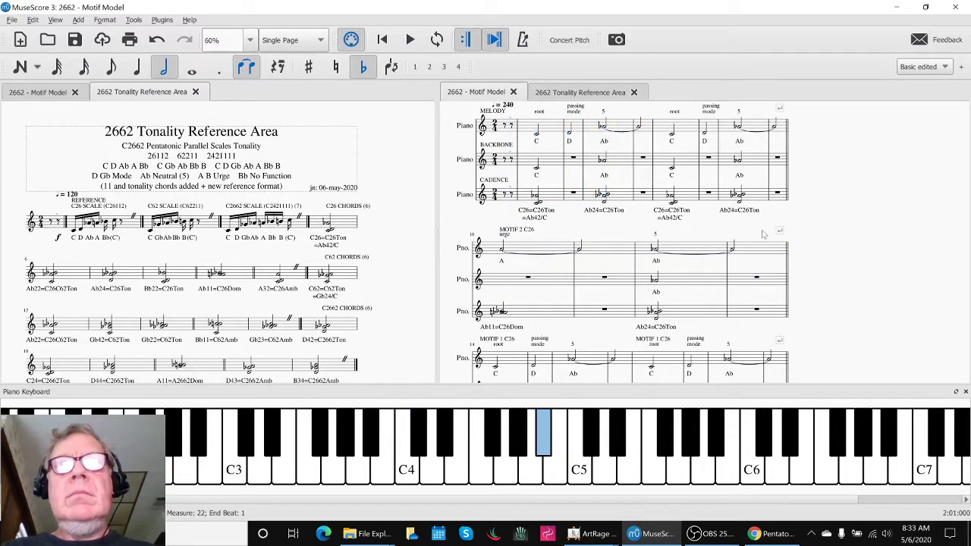
# Clear the selection, scroll back to the top, and switch to the ArtRage motifs slide.
pyautogui.click(824, 236)
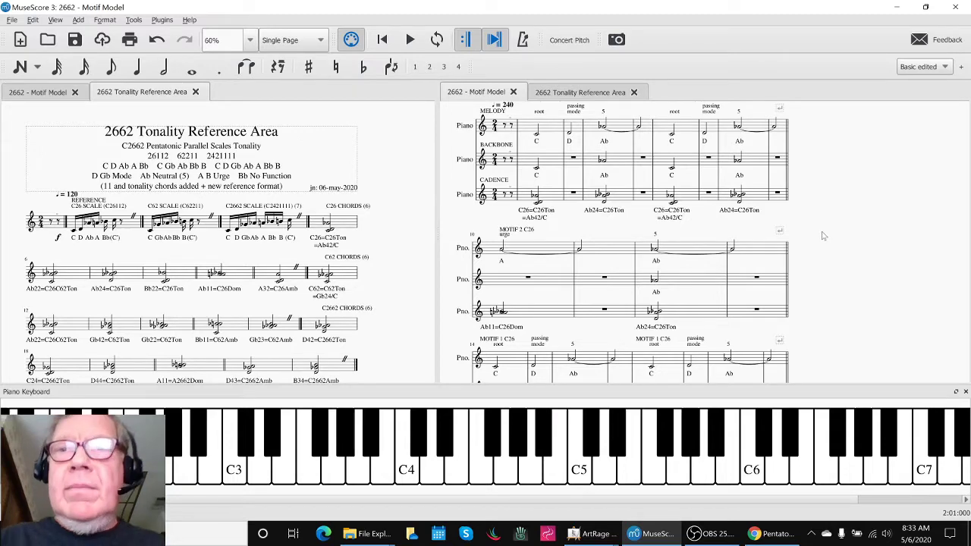
pyautogui.scroll(2, 824, 236)
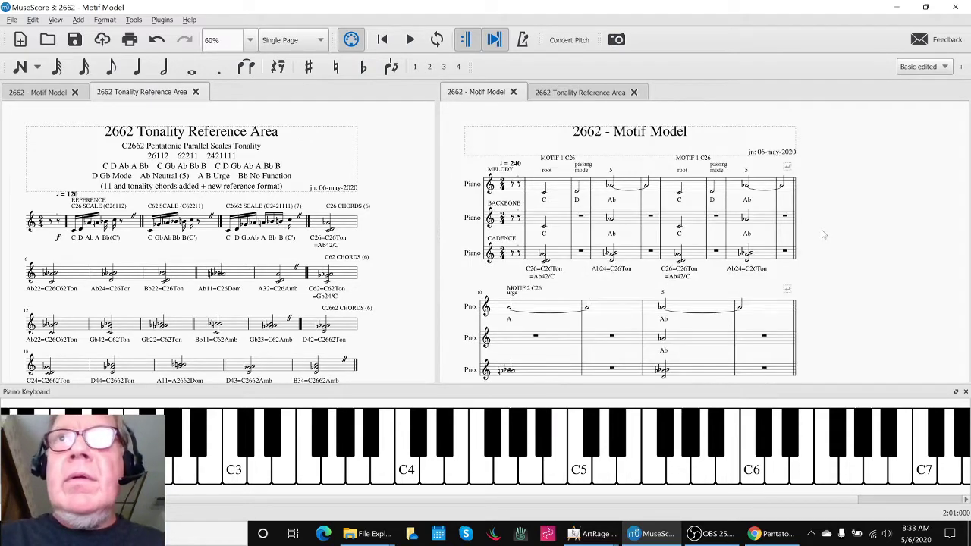
pyautogui.click(828, 237)
pyautogui.click(861, 249)
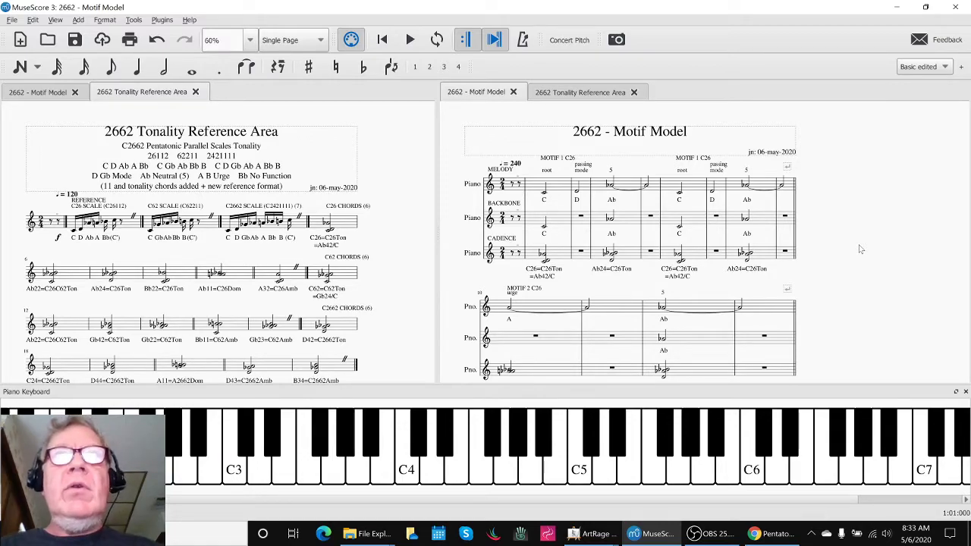
pyautogui.hotkey('alt', 'Tab')
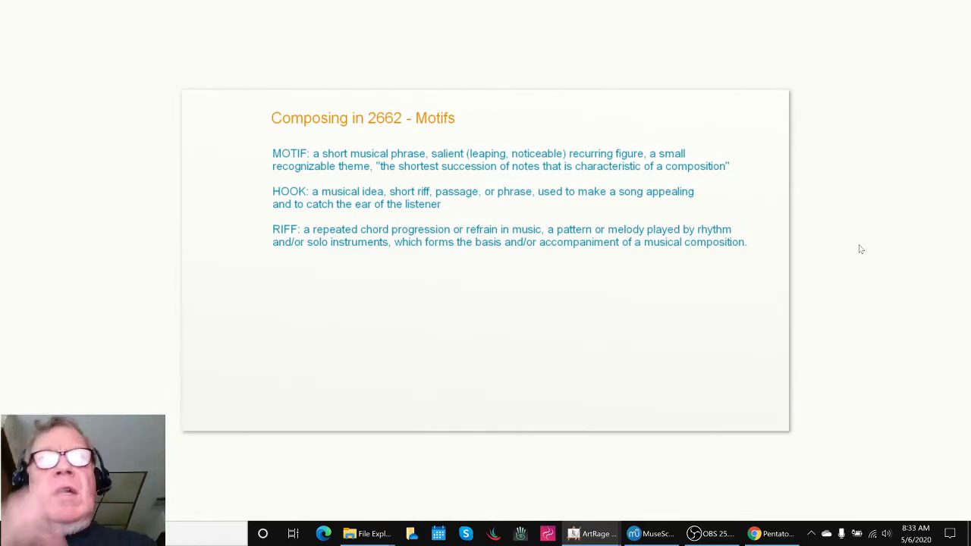
# Switch from the Composing in 2662 - Motifs slide back to the MuseScore scores.
pyautogui.hotkey('alt', 'Tab')
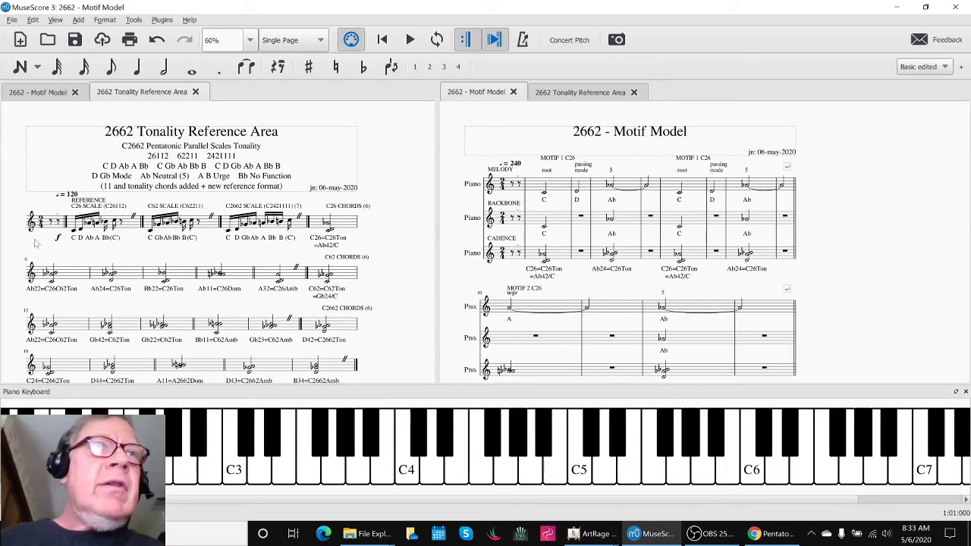
pyautogui.click(73, 236)
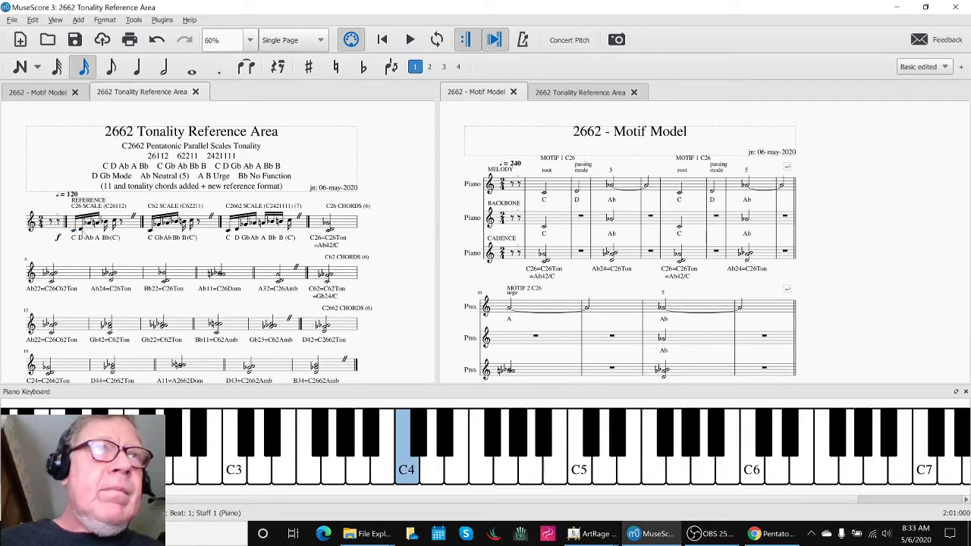
pyautogui.click(81, 231)
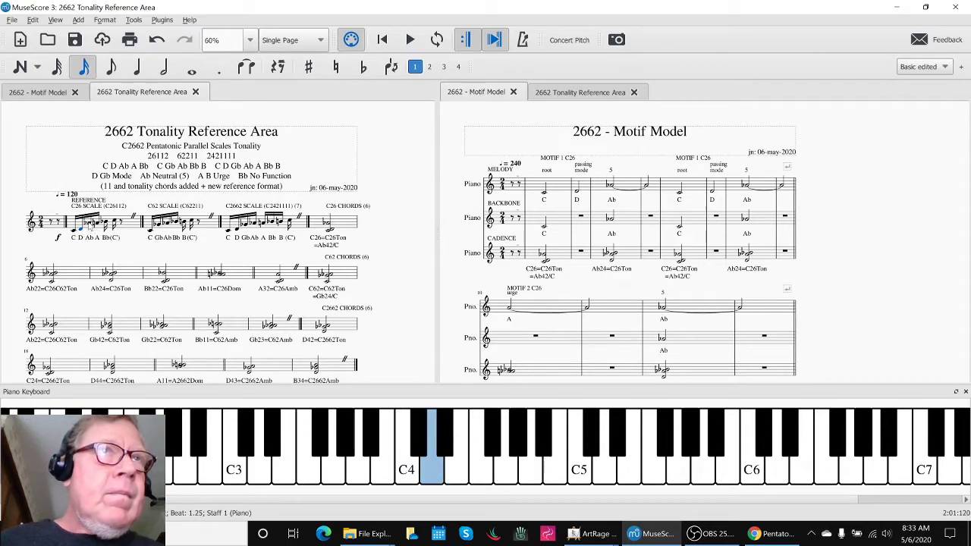
pyautogui.click(91, 225)
pyautogui.press('Escape')
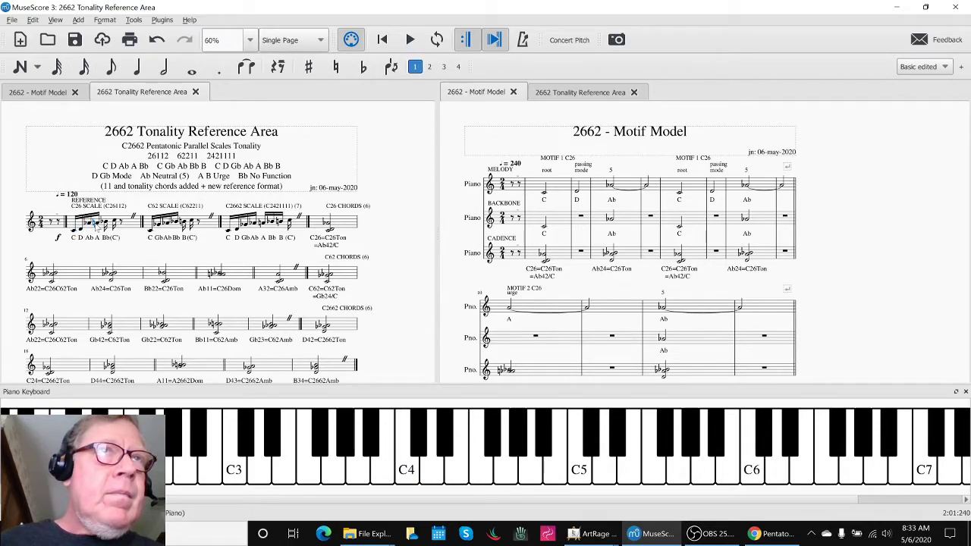
pyautogui.click(99, 226)
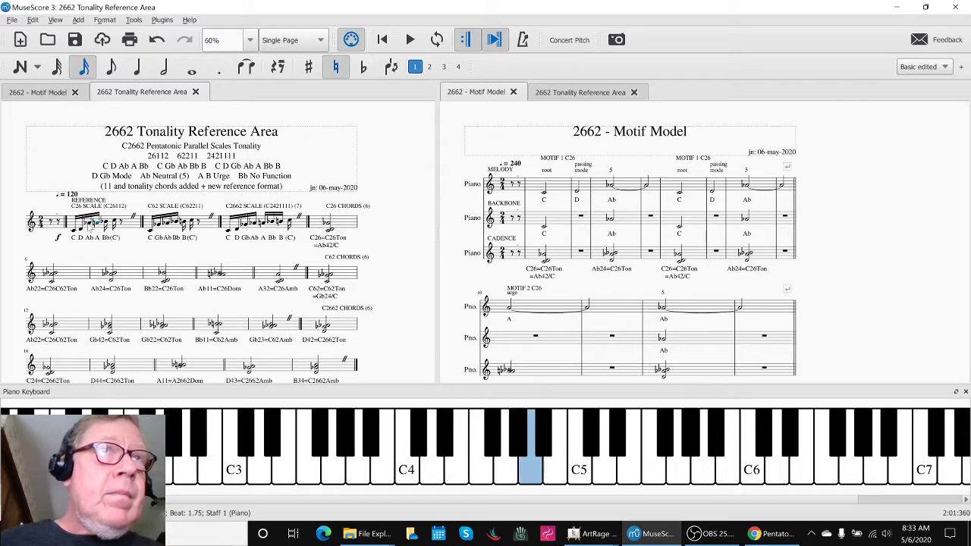
pyautogui.click(90, 225)
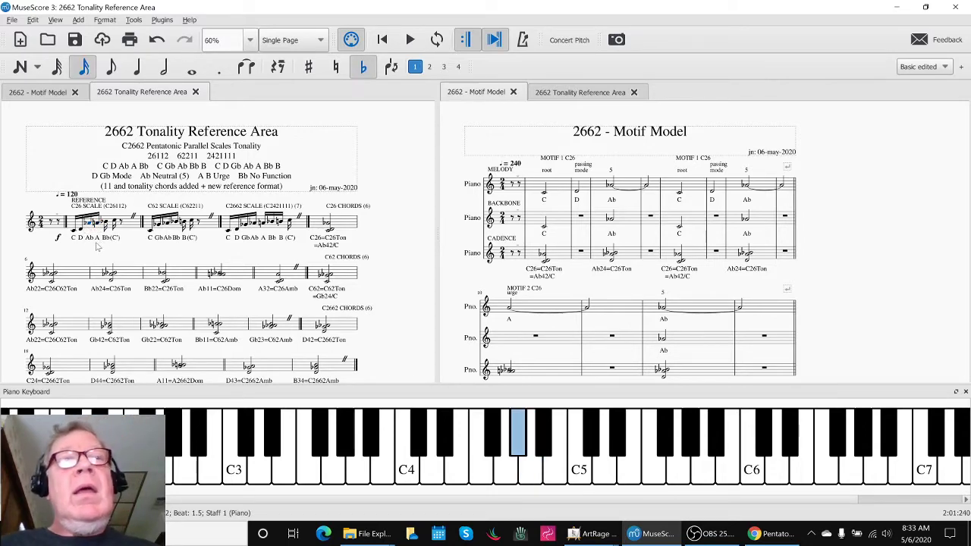
pyautogui.click(544, 195)
pyautogui.click(577, 191)
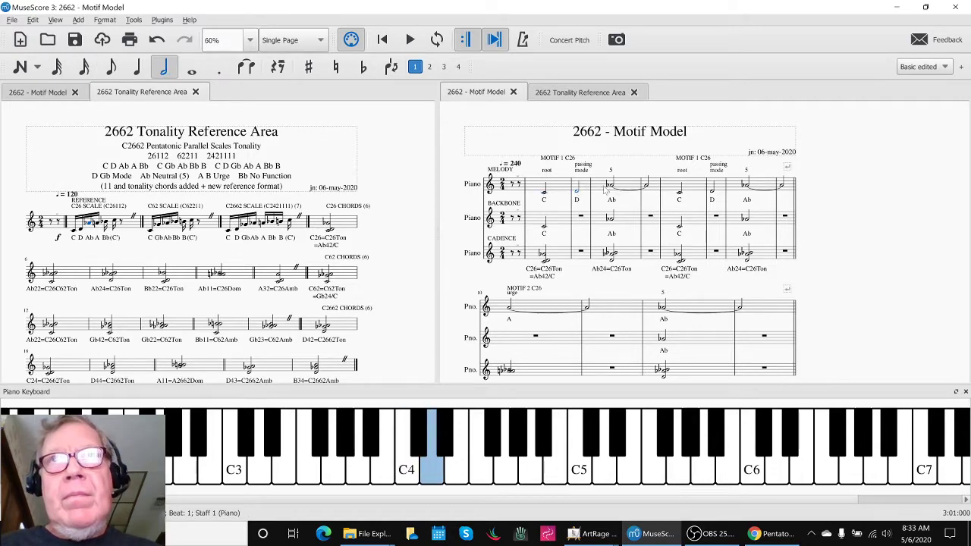
pyautogui.click(610, 187)
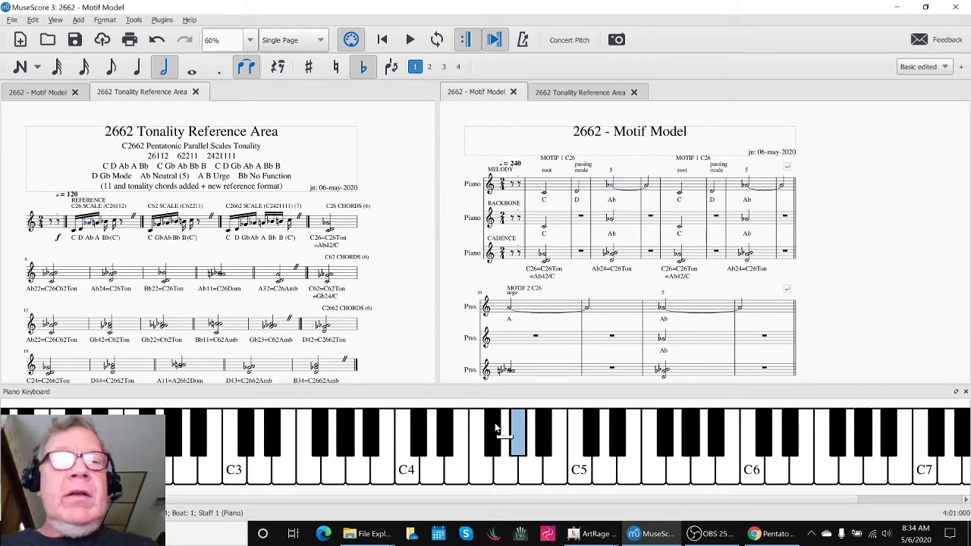
pyautogui.hotkey('alt', 'Tab')
pyautogui.hotkey('alt', 'Tab')
pyautogui.hotkey('alt', 'Tab')
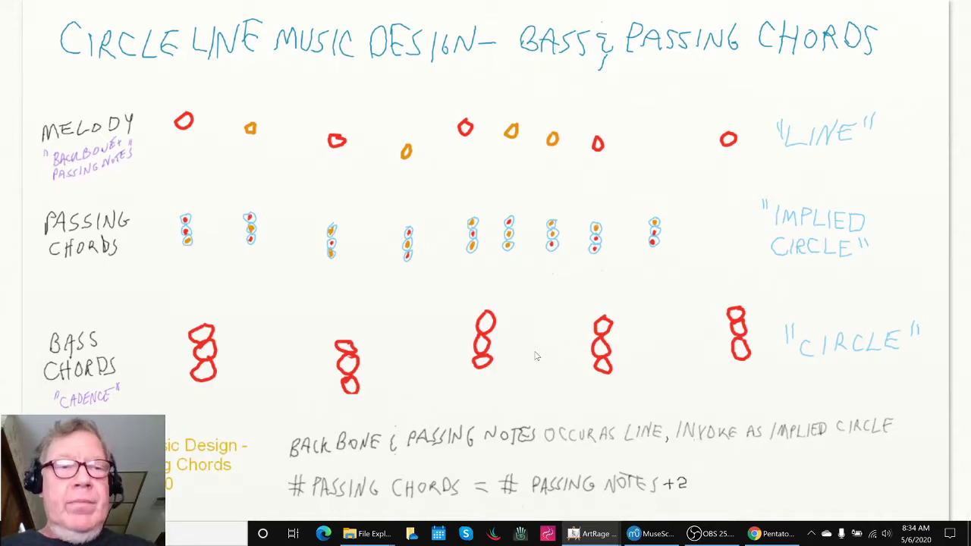
# Return from the Circle Line Bass & Passing Chords drawing to the MuseScore scores.
pyautogui.hotkey('alt', 'Tab')
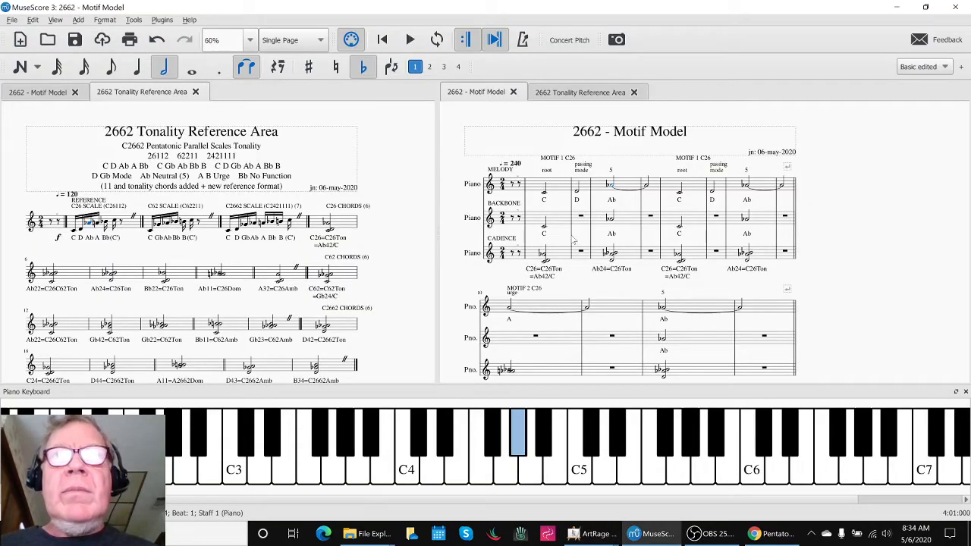
# Select the C root note of the MOTIF 1 melody and step through its notes.
pyautogui.click(551, 193)
pyautogui.press('n')
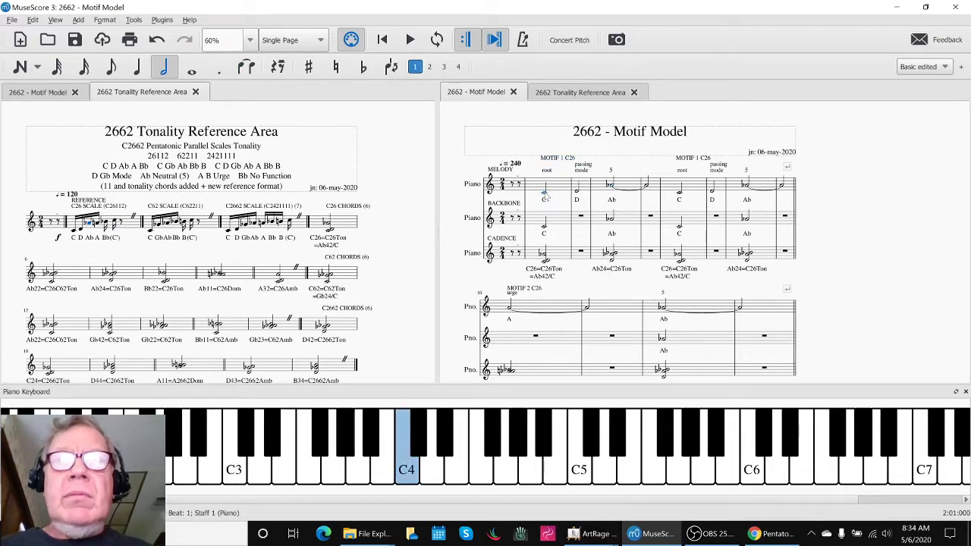
pyautogui.press('a')
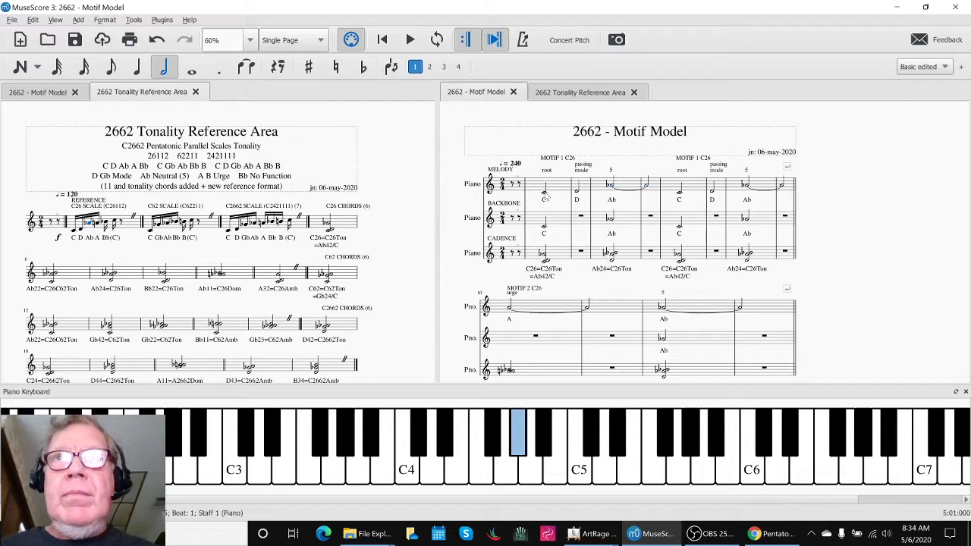
pyautogui.press('c')
pyautogui.press('d')
pyautogui.press('a')
# Keep stepping through the MOTIF 2 measures and the MOTIF 1 repeat.
pyautogui.press('+')
pyautogui.press('a')
pyautogui.press('Down')
pyautogui.press('+')
pyautogui.press('c')
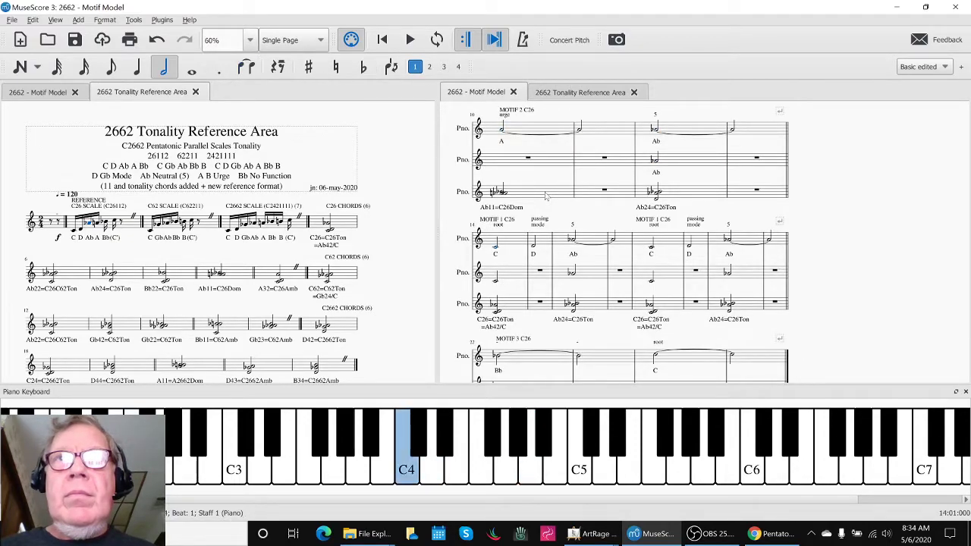
pyautogui.press('d')
pyautogui.press('a')
pyautogui.press('Down')
pyautogui.press('c')
pyautogui.press('d')
pyautogui.press('a')
pyautogui.press('Down')
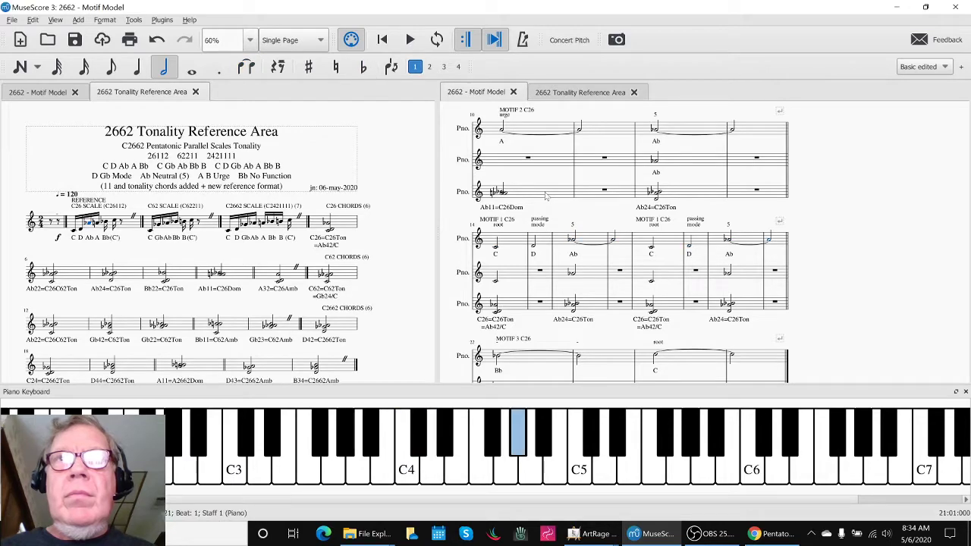
# Step to MOTIF 3's Bb and tied C, then clear the selection and scroll to the top.
pyautogui.press('+')
pyautogui.press('c')
pyautogui.press('+')
pyautogui.press('Escape')
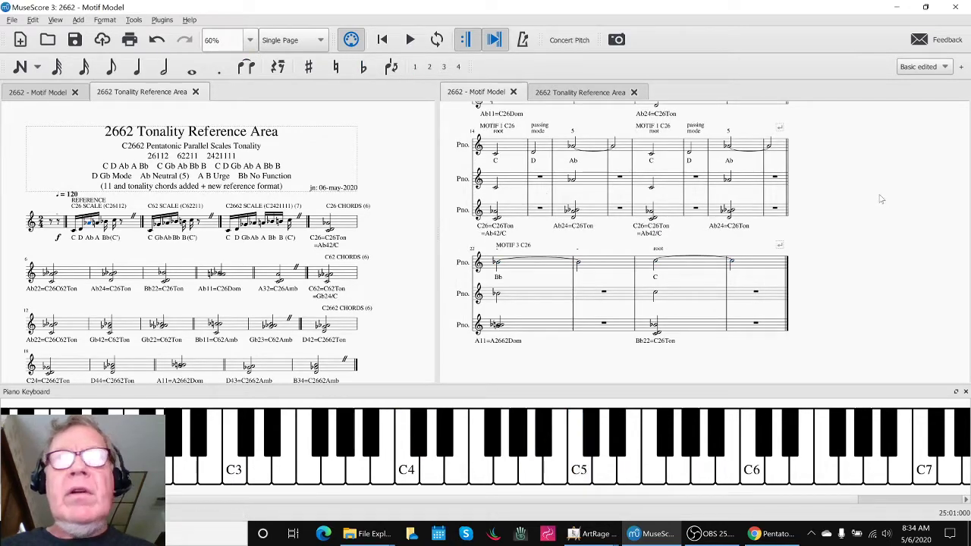
pyautogui.scroll(2, 872, 201)
pyautogui.scroll(2, 871, 201)
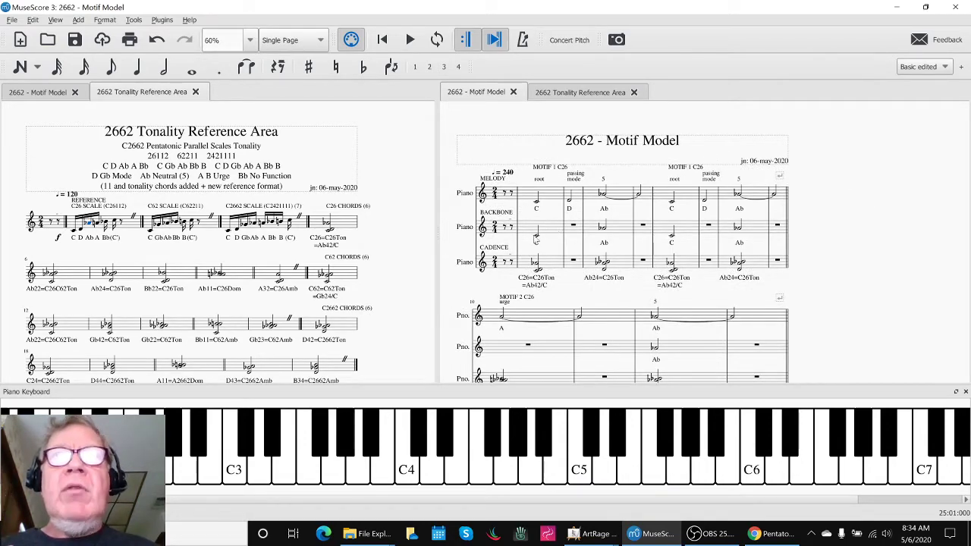
pyautogui.click(537, 238)
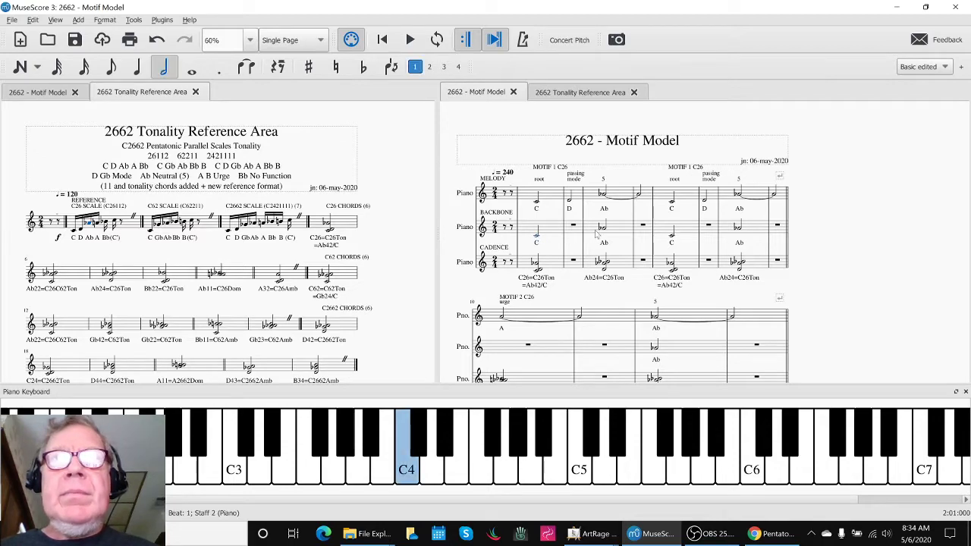
pyautogui.click(604, 229)
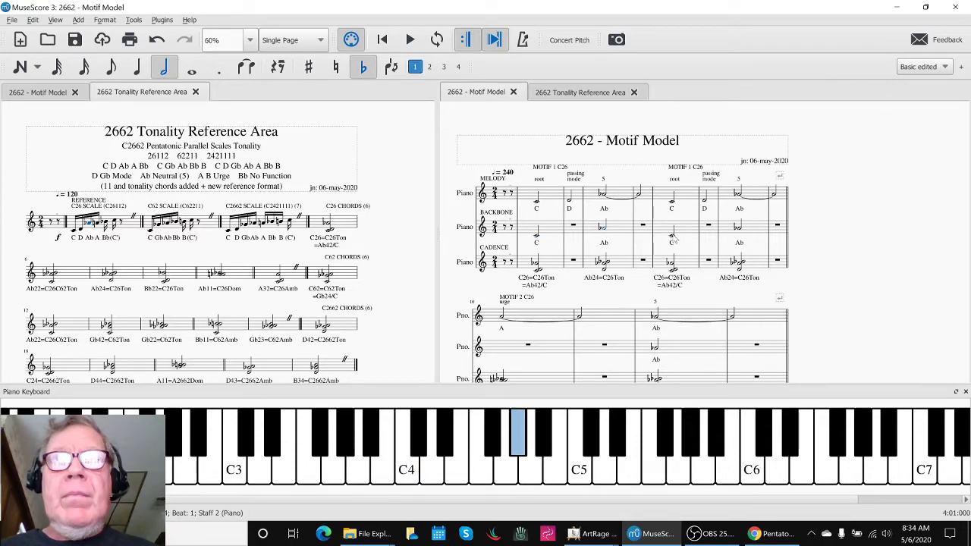
pyautogui.click(674, 237)
pyautogui.click(741, 229)
pyautogui.scroll(-3, 741, 231)
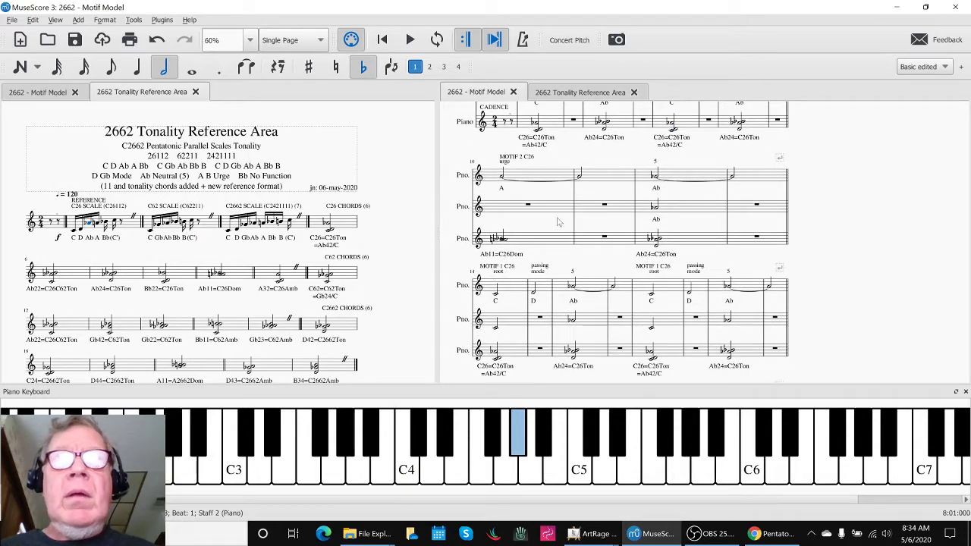
pyautogui.click(654, 209)
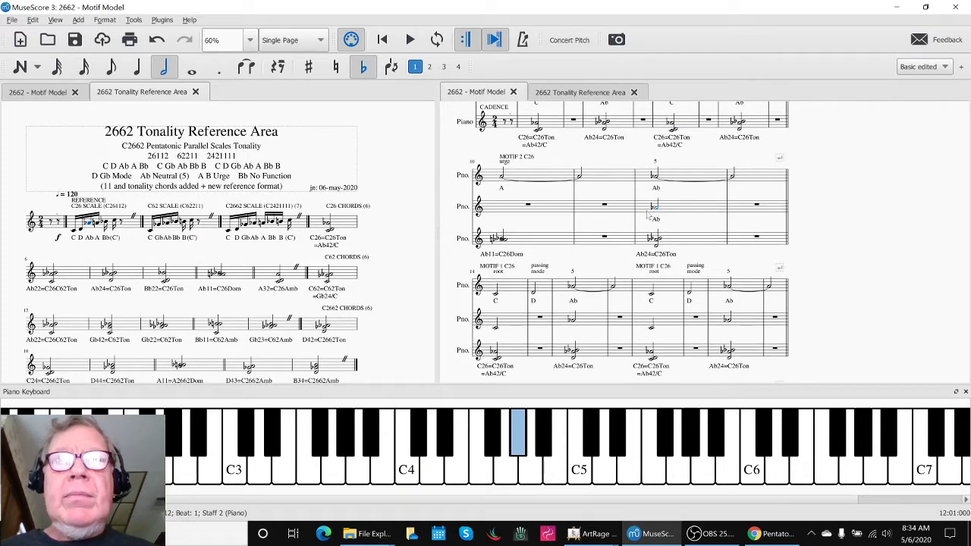
pyautogui.scroll(-1, 506, 313)
pyautogui.click(496, 301)
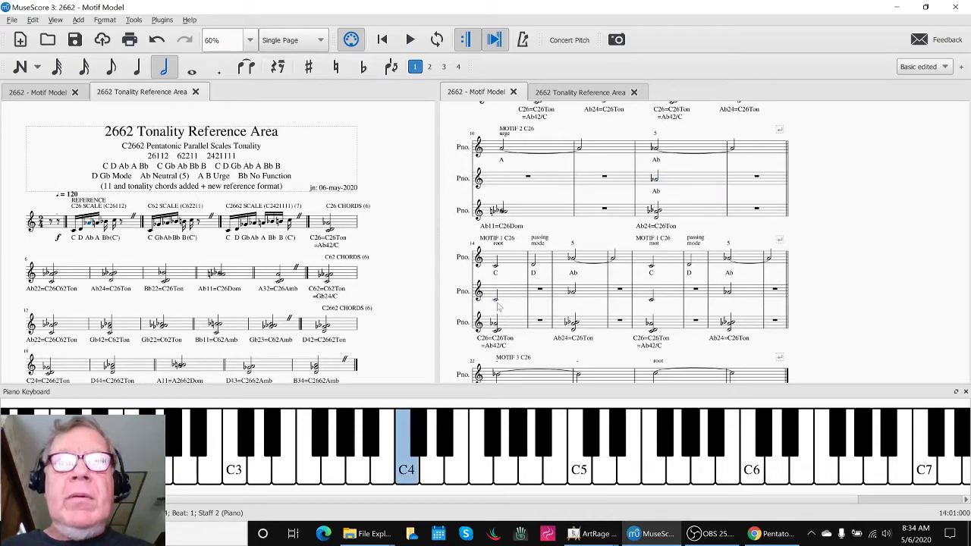
pyautogui.click(573, 292)
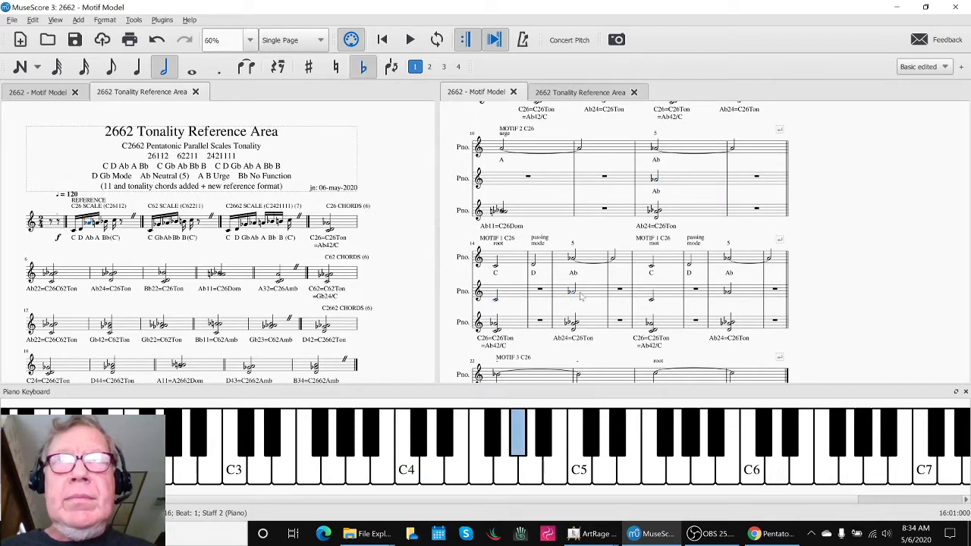
pyautogui.click(650, 299)
pyautogui.click(728, 296)
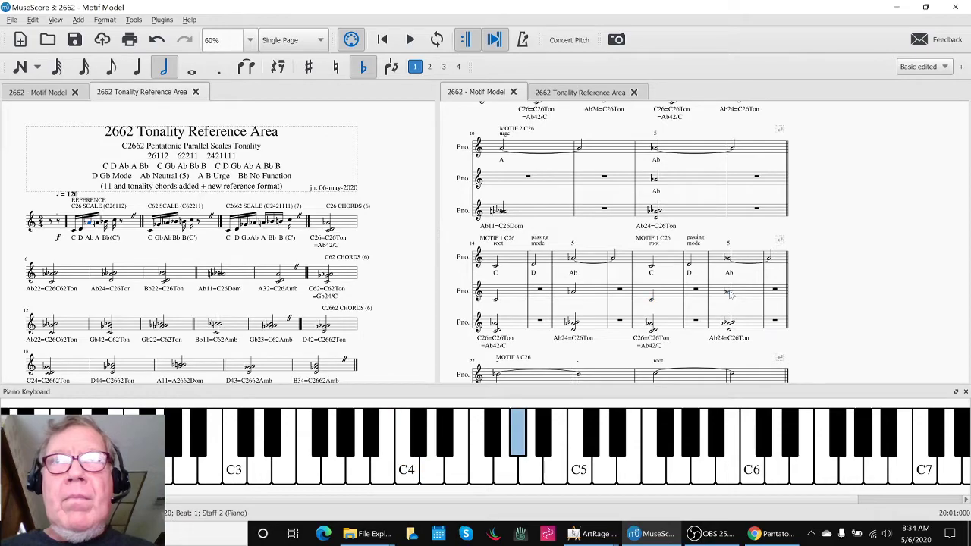
pyautogui.scroll(-4, 719, 298)
pyautogui.click(498, 297)
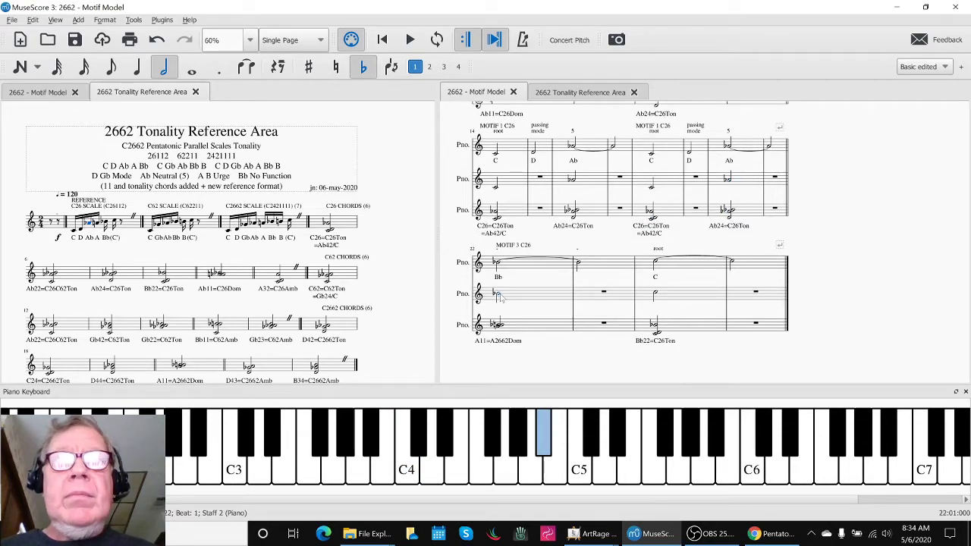
pyautogui.click(654, 296)
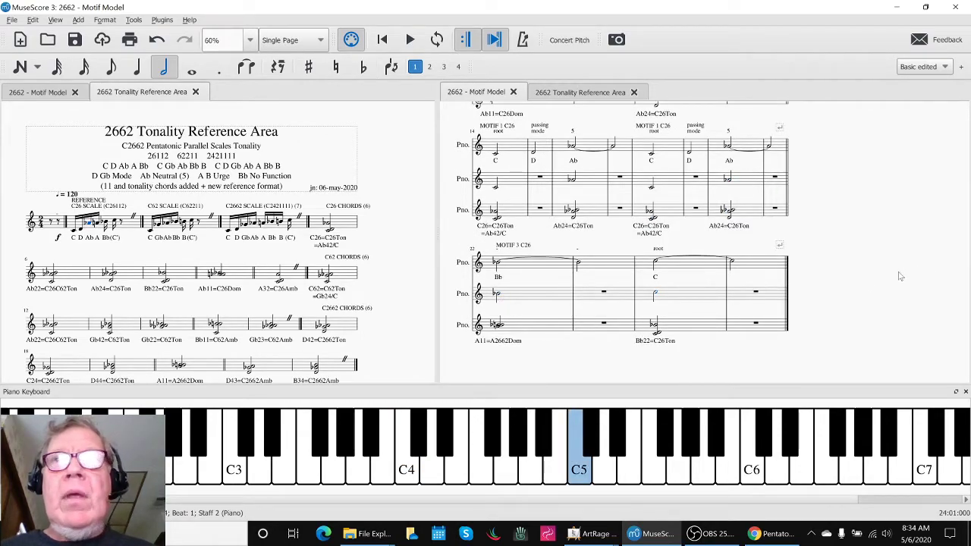
pyautogui.click(868, 284)
pyautogui.scroll(8, 845, 281)
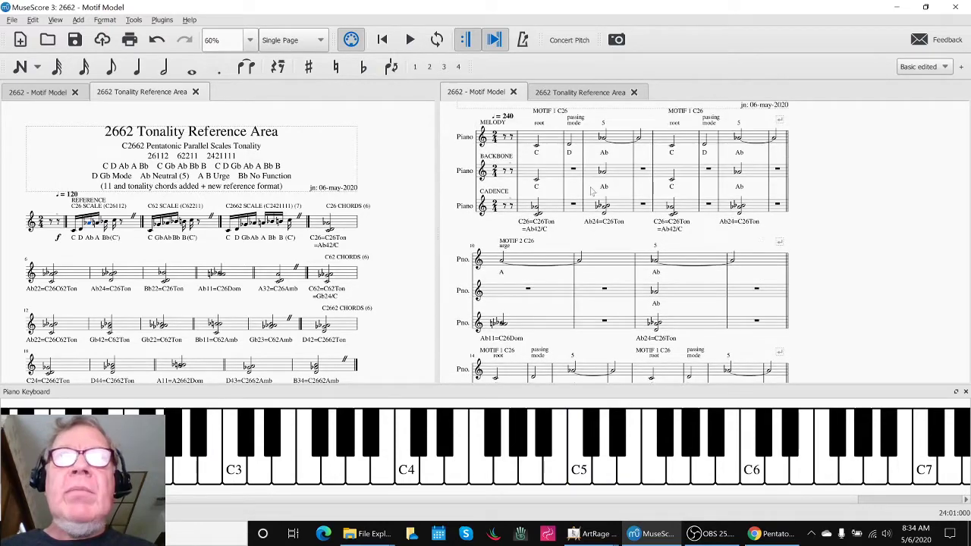
pyautogui.click(540, 207)
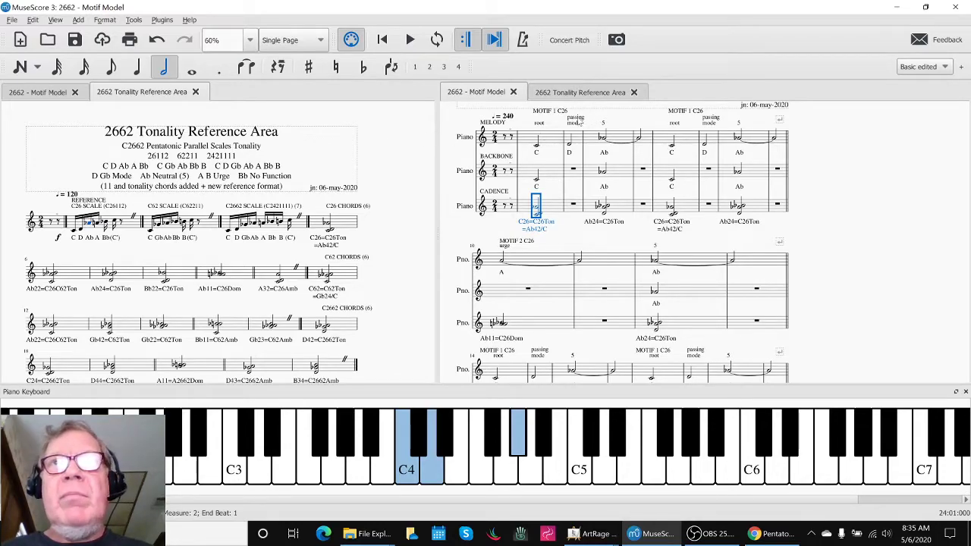
pyautogui.click(578, 122)
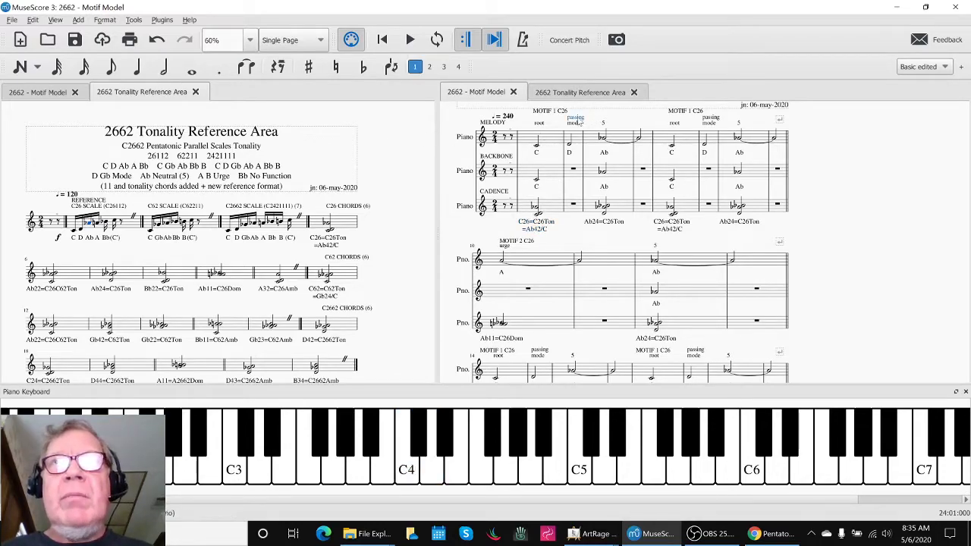
pyautogui.click(711, 120)
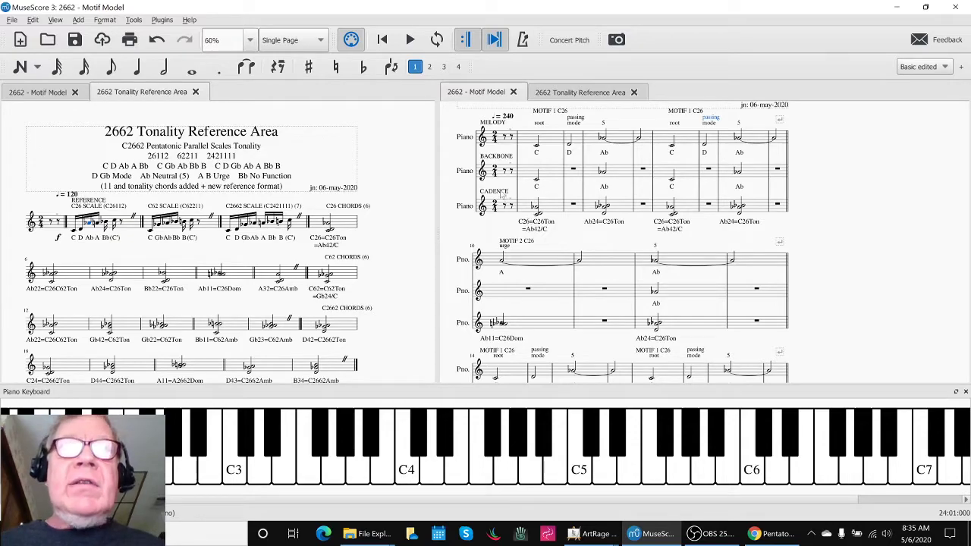
pyautogui.click(536, 181)
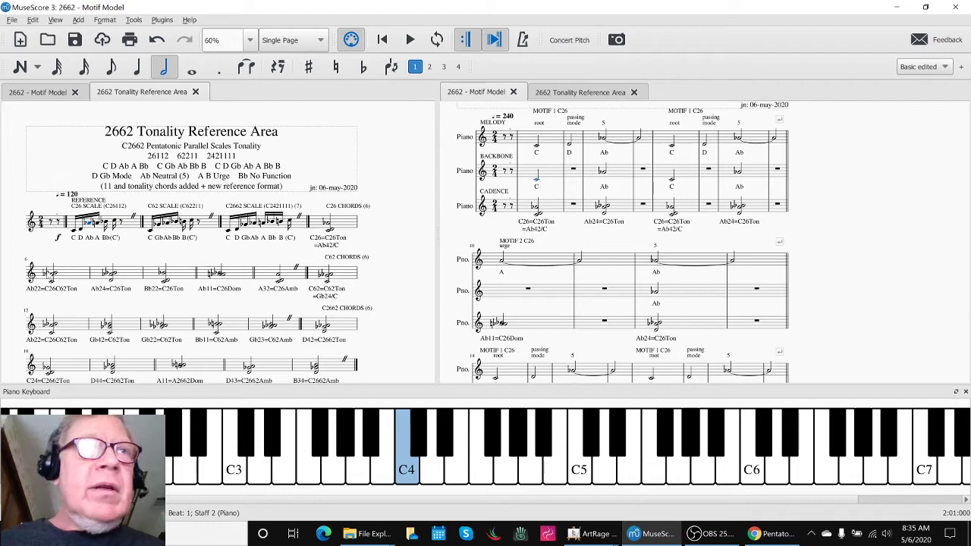
pyautogui.click(340, 226)
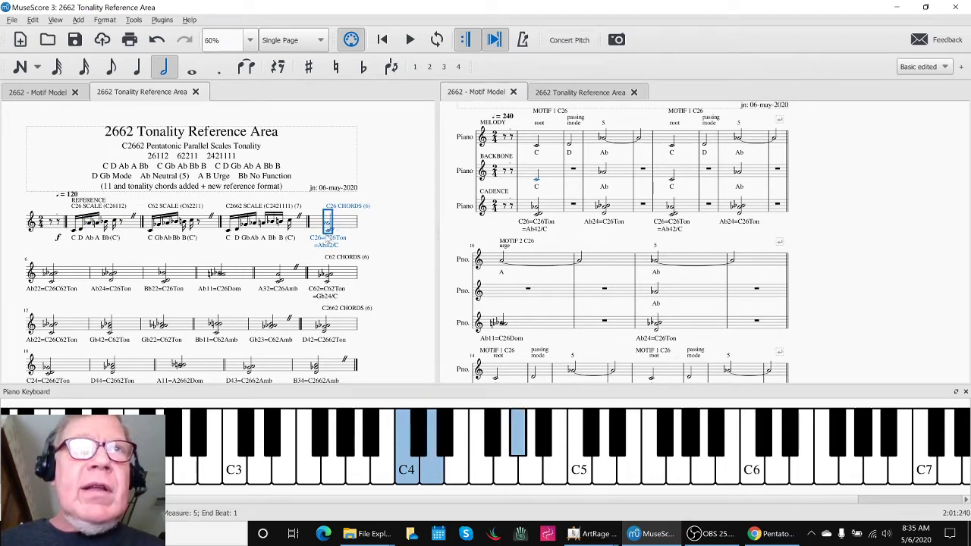
pyautogui.press('Escape')
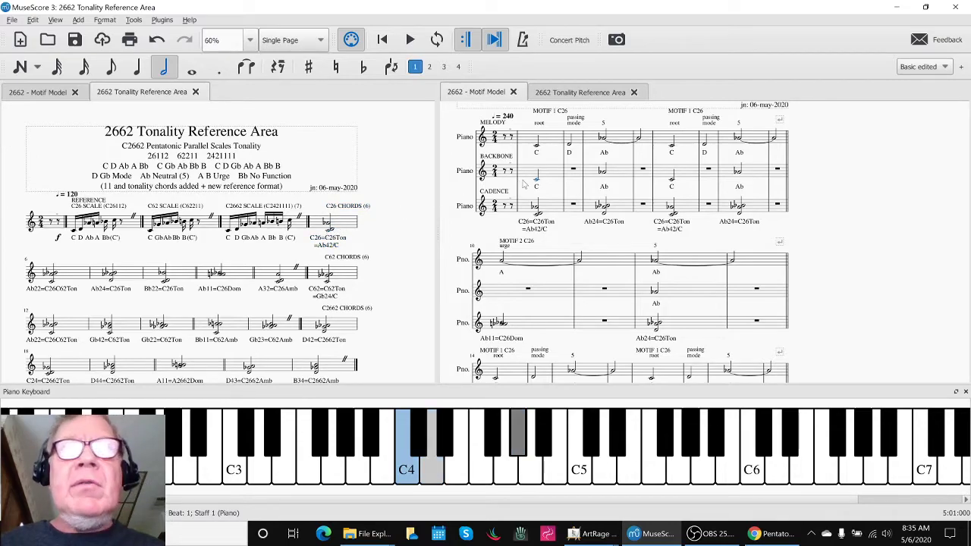
pyautogui.click(621, 174)
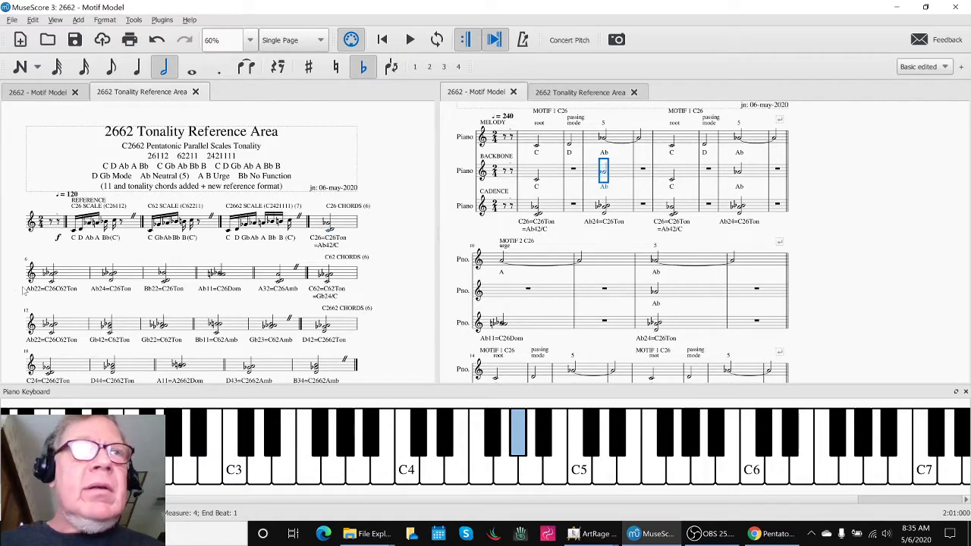
pyautogui.click(71, 278)
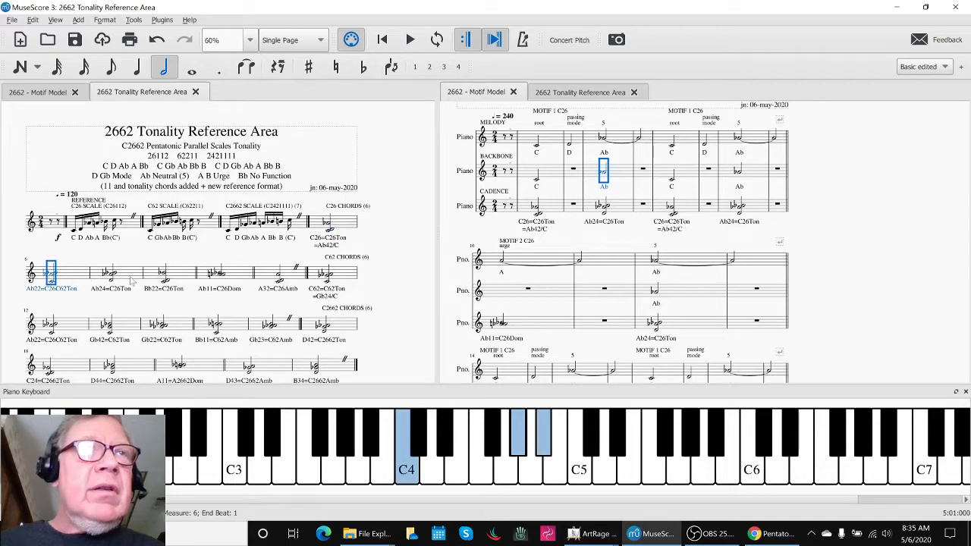
pyautogui.click(132, 282)
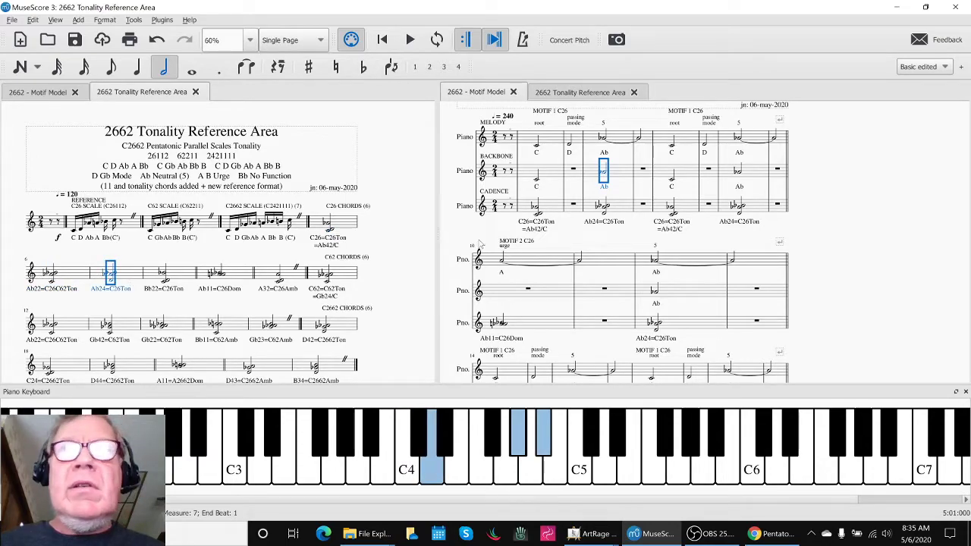
pyautogui.scroll(-2, 705, 230)
pyautogui.scroll(3, 705, 230)
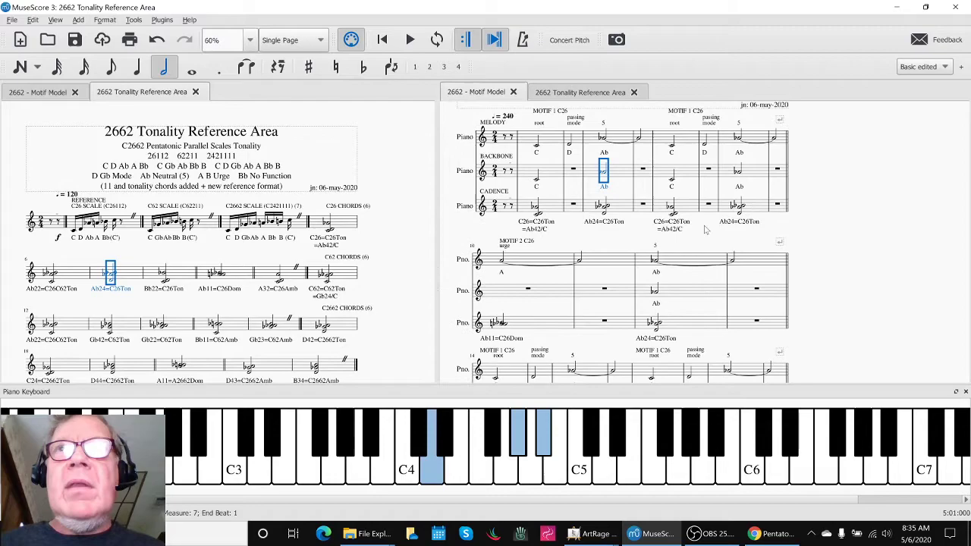
pyautogui.scroll(3, 771, 229)
pyautogui.scroll(-5, 772, 229)
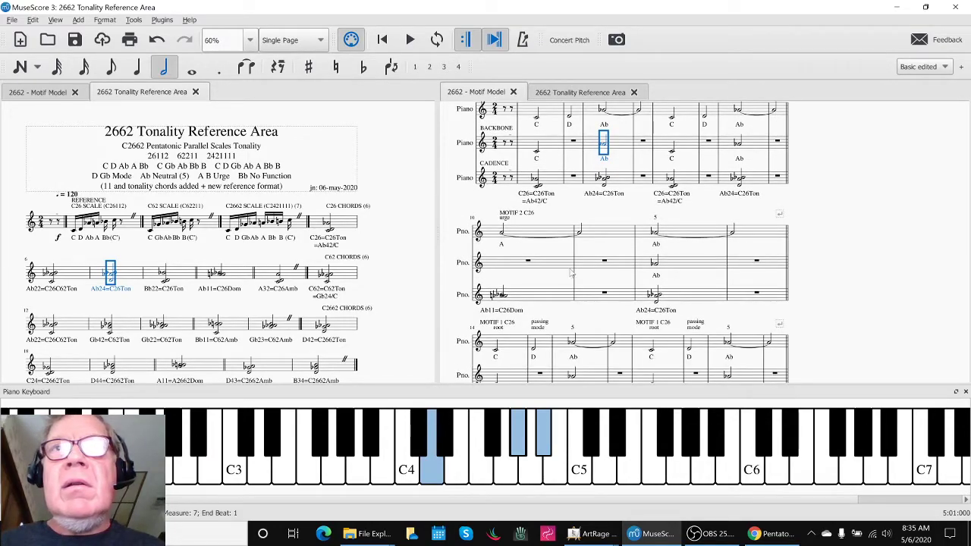
pyautogui.click(497, 294)
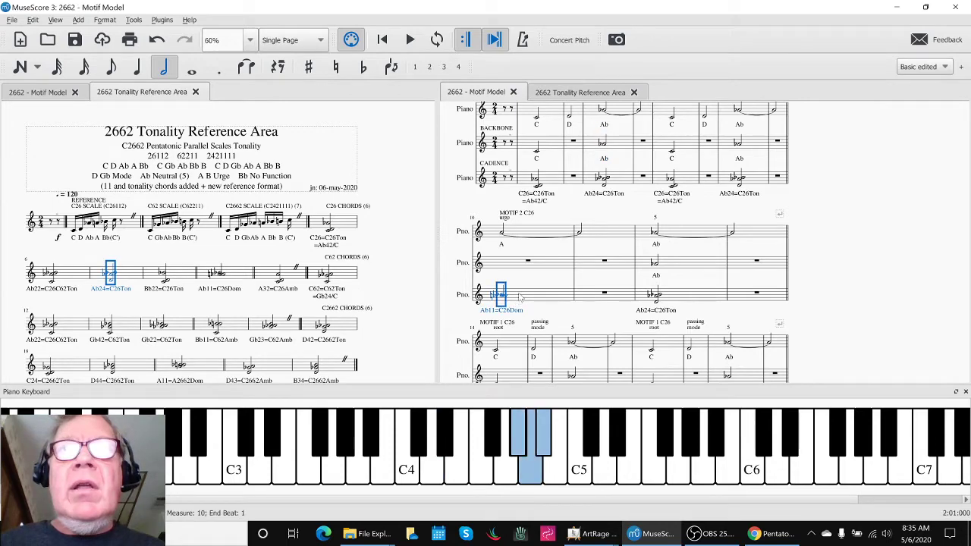
pyautogui.click(502, 232)
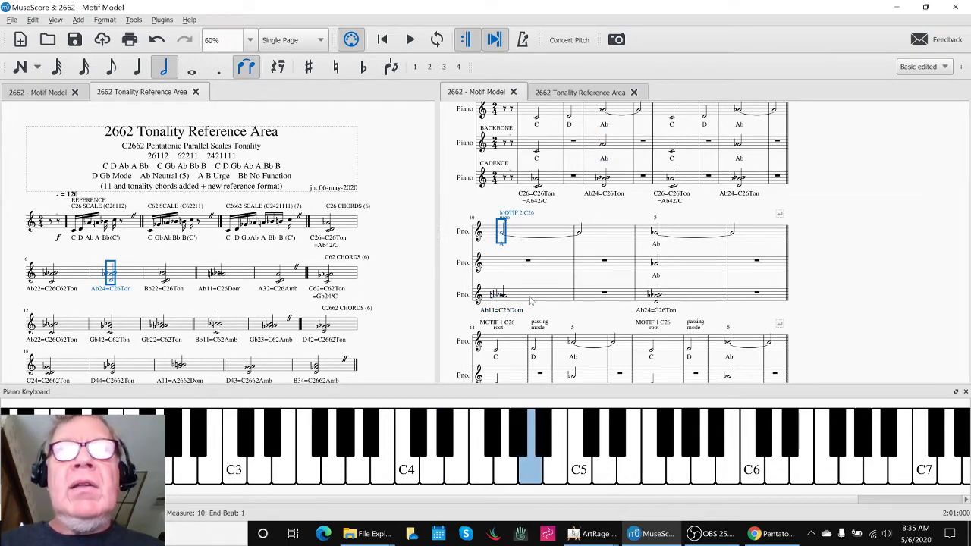
pyautogui.click(232, 277)
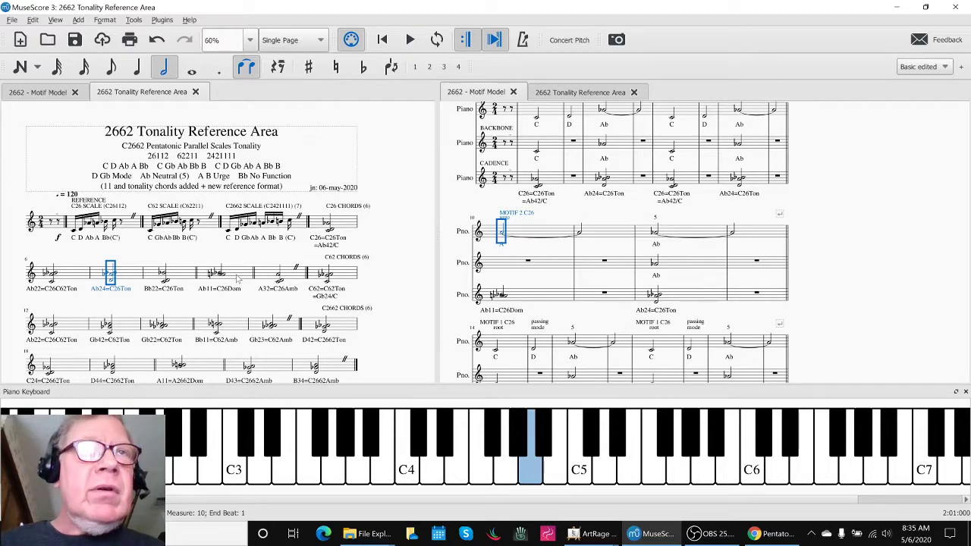
pyautogui.scroll(3, 553, 204)
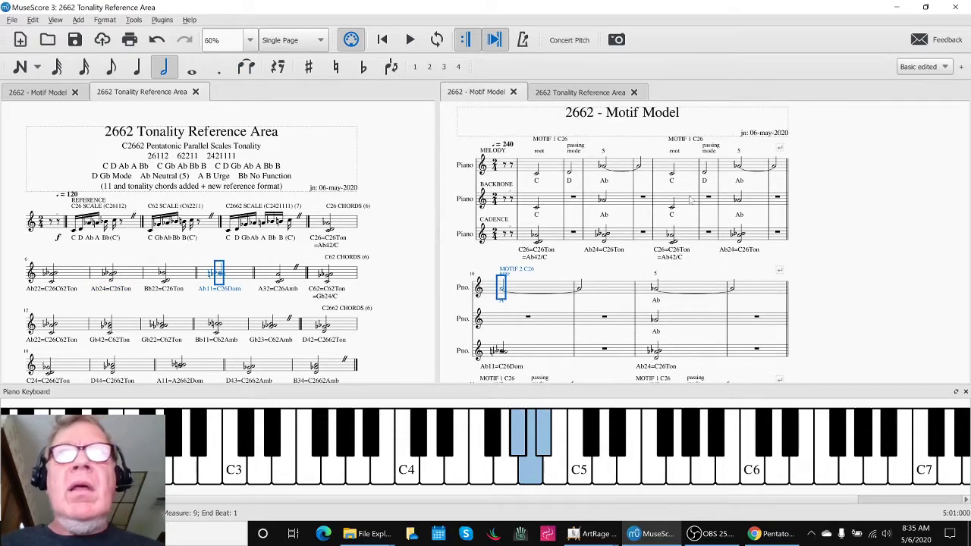
# Clear the selections, check the measure 2 backbone C half note, and play the Motif Model score.
pyautogui.click(842, 181)
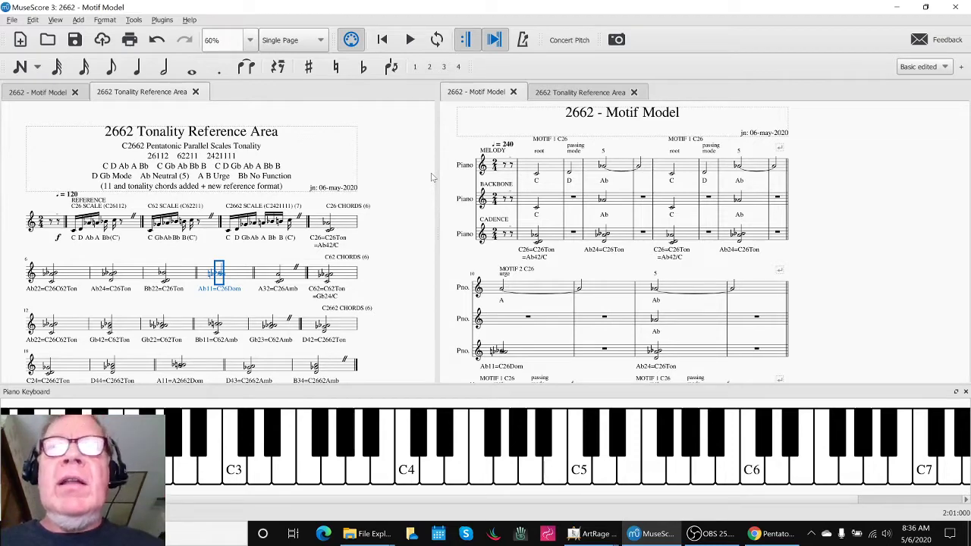
pyautogui.click(176, 254)
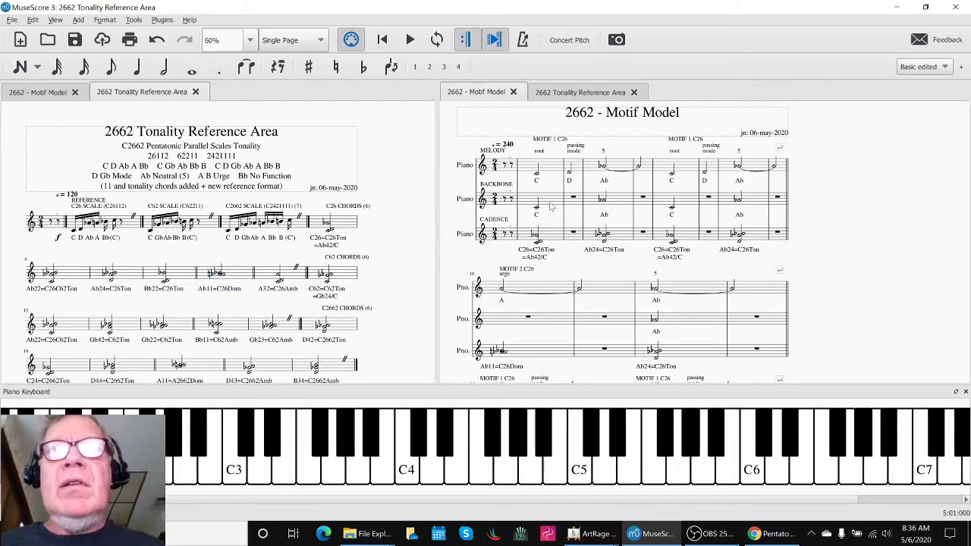
pyautogui.click(536, 203)
pyautogui.press('Escape')
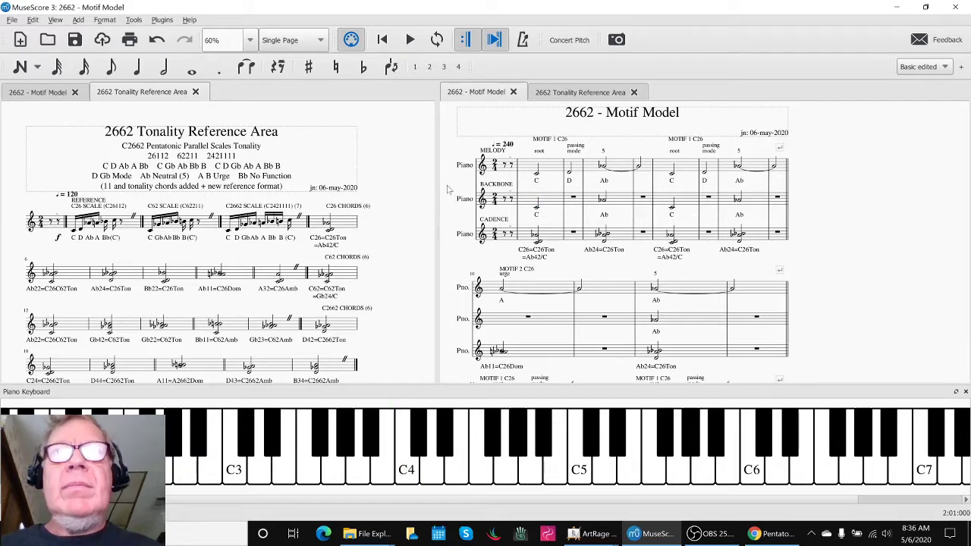
pyautogui.press('space')
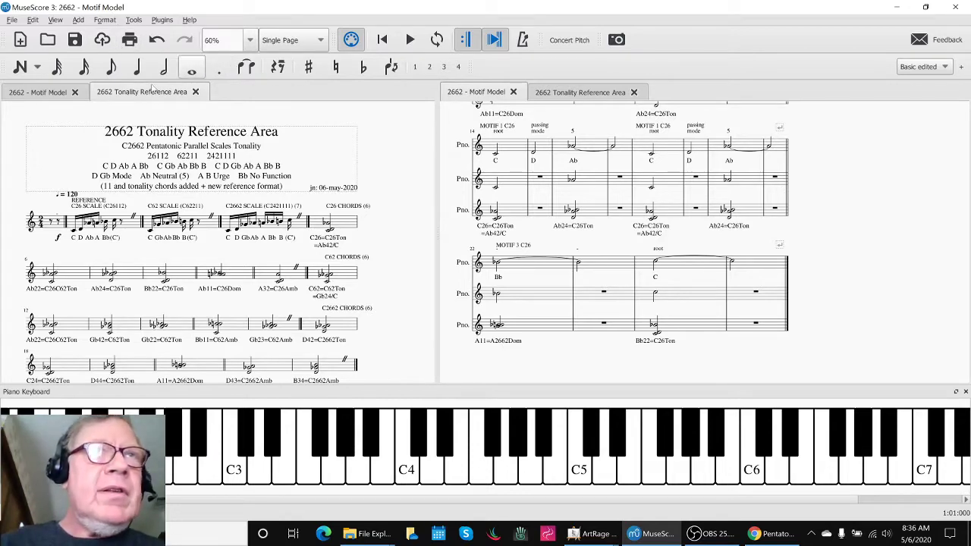
# Click through three C62 scale notes in the reference score and glance at the scales spreadsheet.
pyautogui.click(152, 230)
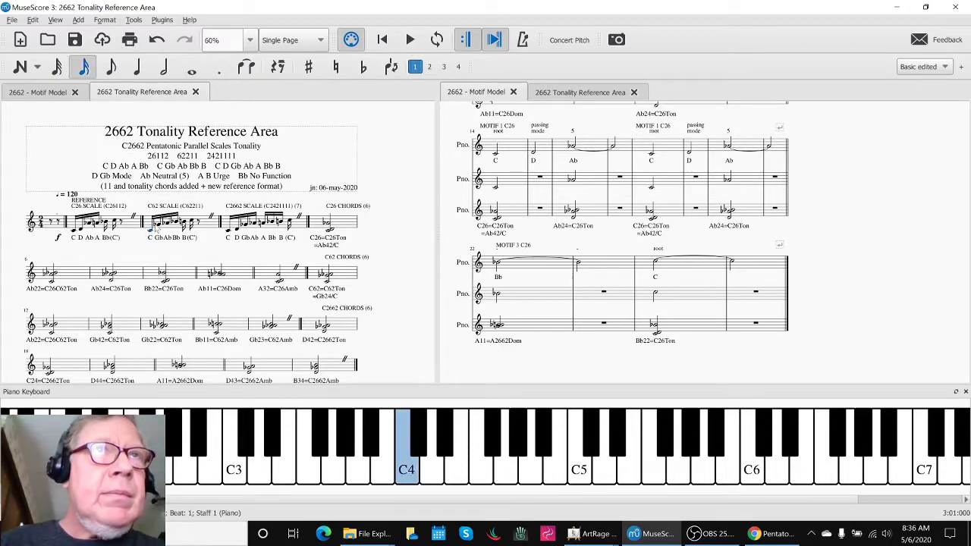
pyautogui.click(157, 226)
pyautogui.click(170, 225)
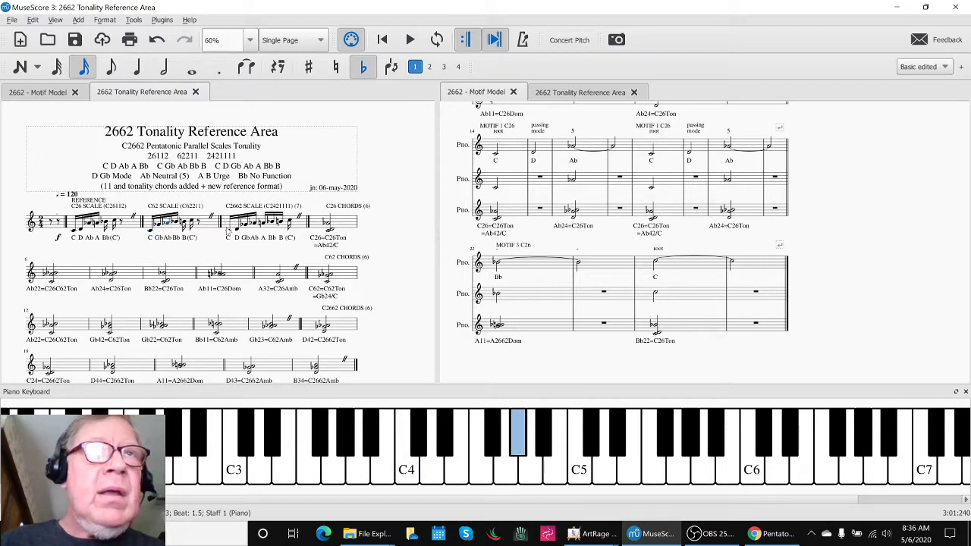
pyautogui.click(590, 348)
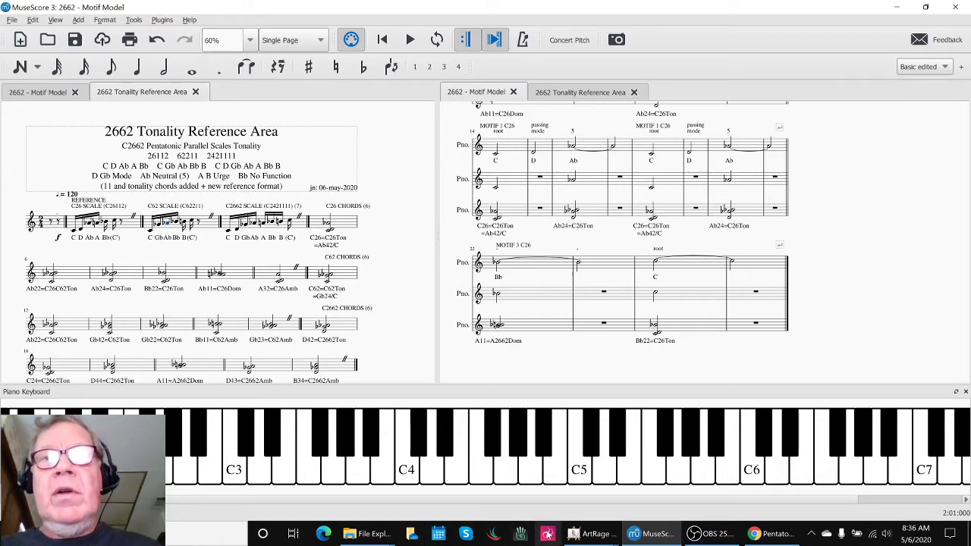
pyautogui.click(751, 536)
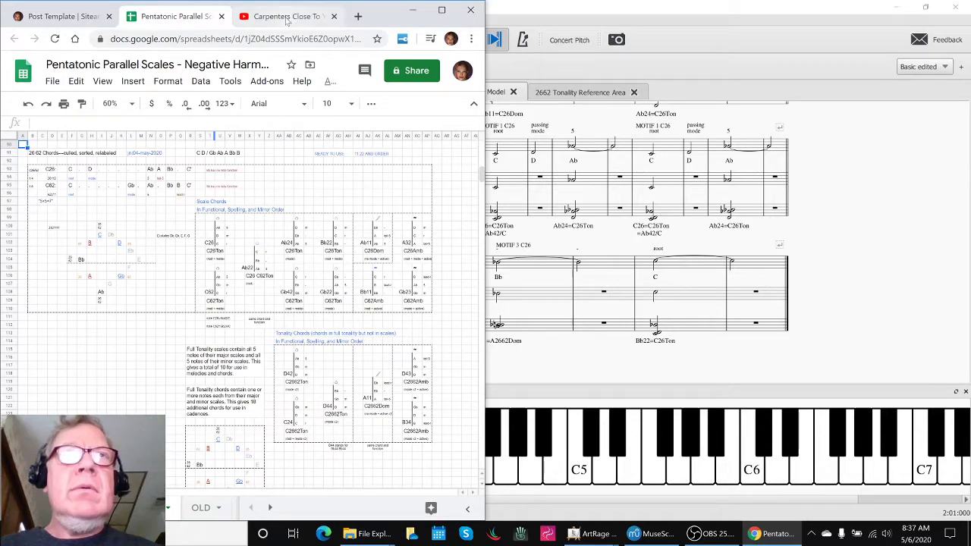
pyautogui.click(590, 248)
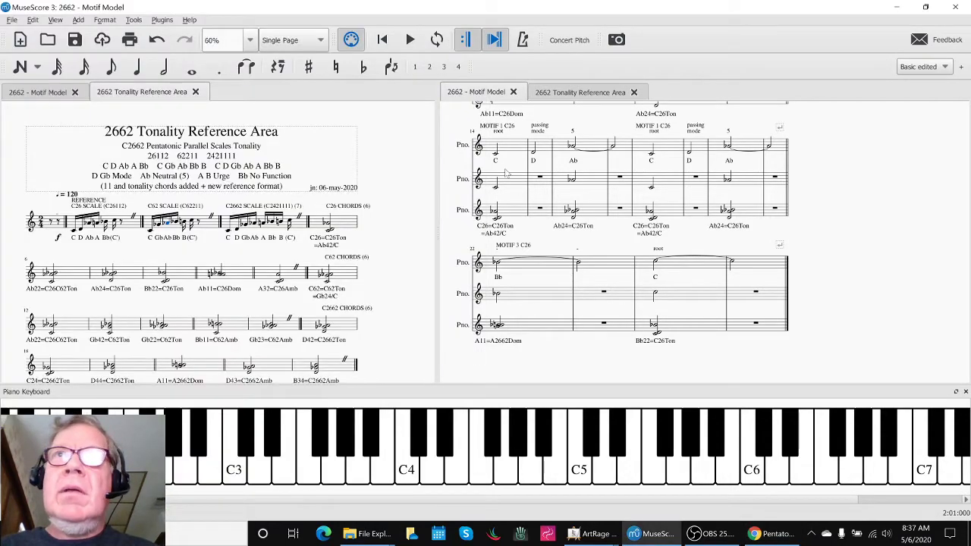
# Step through the motif notes C, D and Ab, then bring up the Pentatonic Parallel Scales spreadsheet.
pyautogui.click(495, 155)
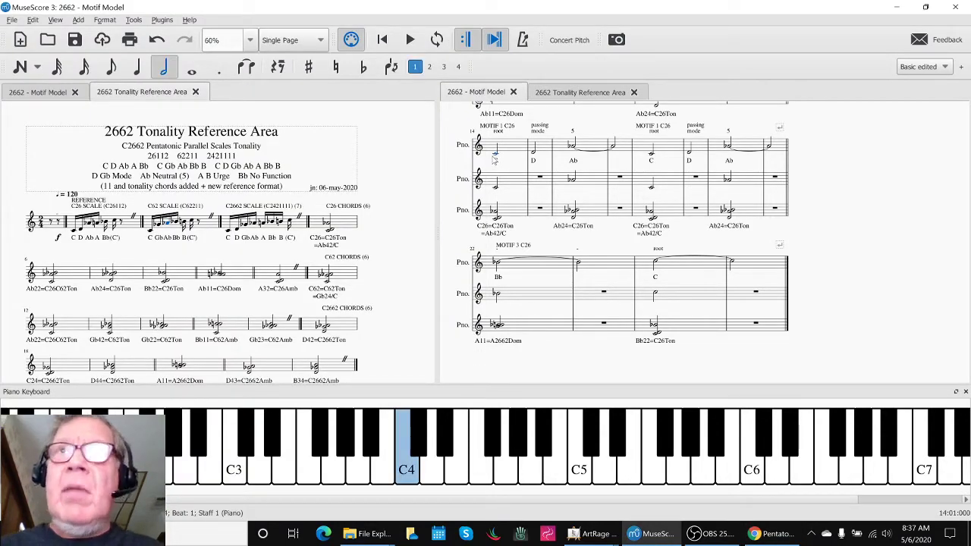
pyautogui.press('Right')
pyautogui.press('Right')
pyautogui.press('Left')
pyautogui.press('Left')
pyautogui.press('Right')
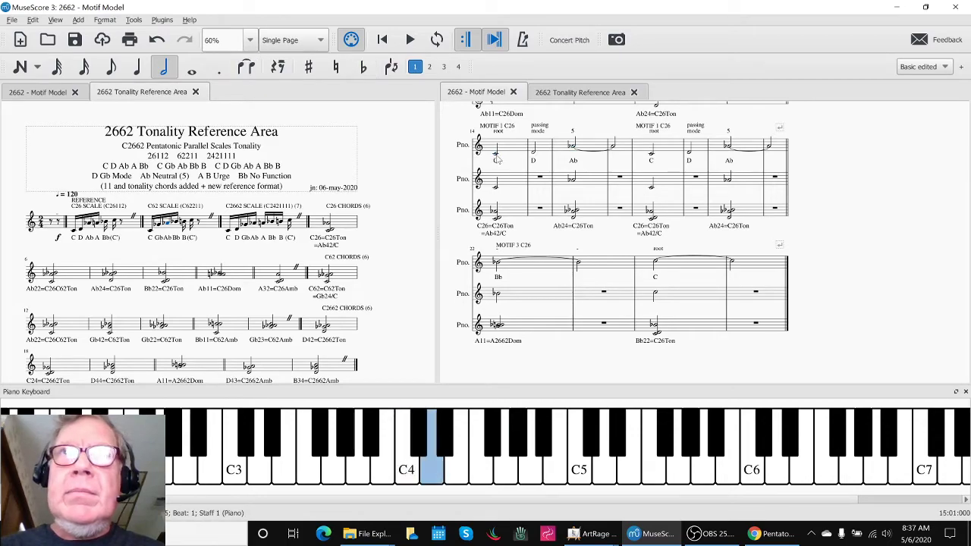
pyautogui.press('Right')
pyautogui.press('Right')
pyautogui.press('Right')
pyautogui.press('Right')
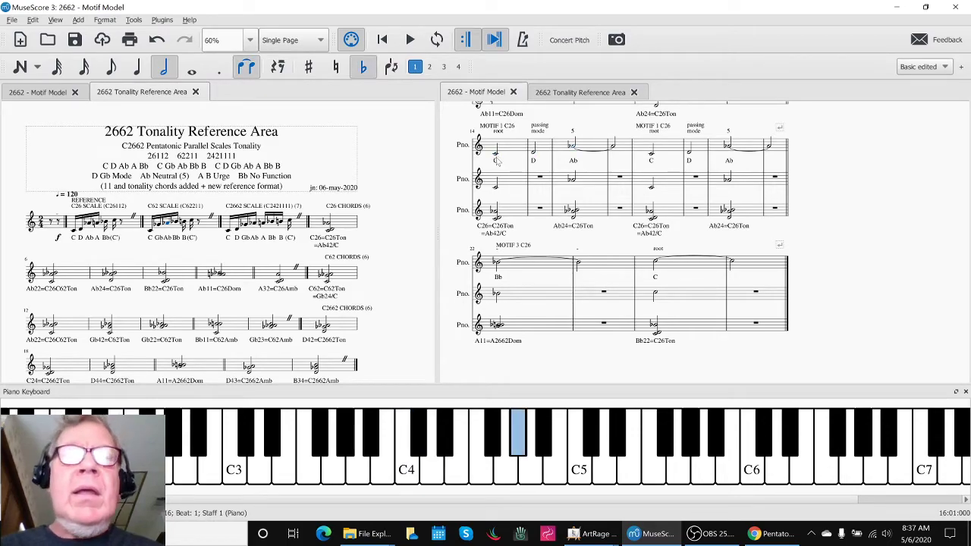
pyautogui.hotkey('alt', 'Tab')
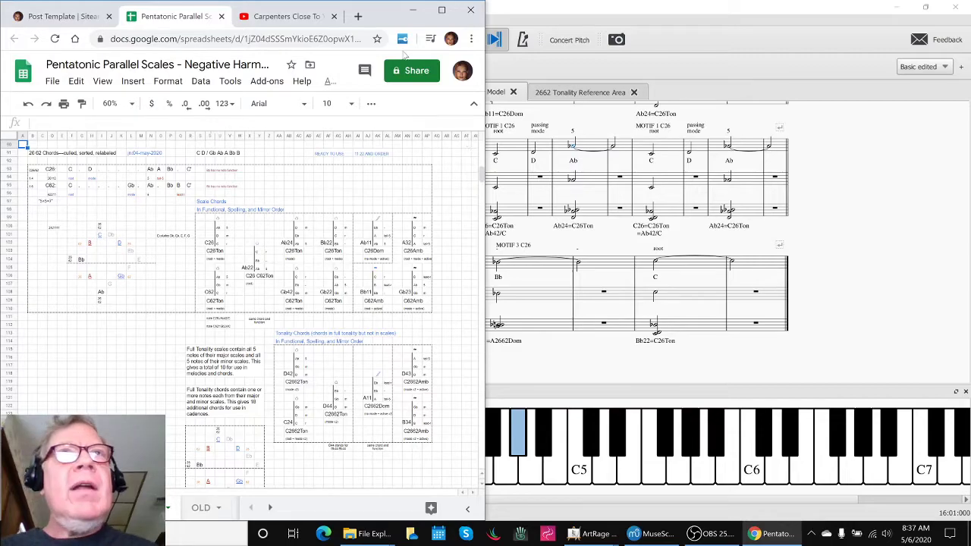
# Play a few seconds of the Carpenters YouTube video, pause it, and return to MuseScore.
pyautogui.click(288, 16)
pyautogui.click(74, 375)
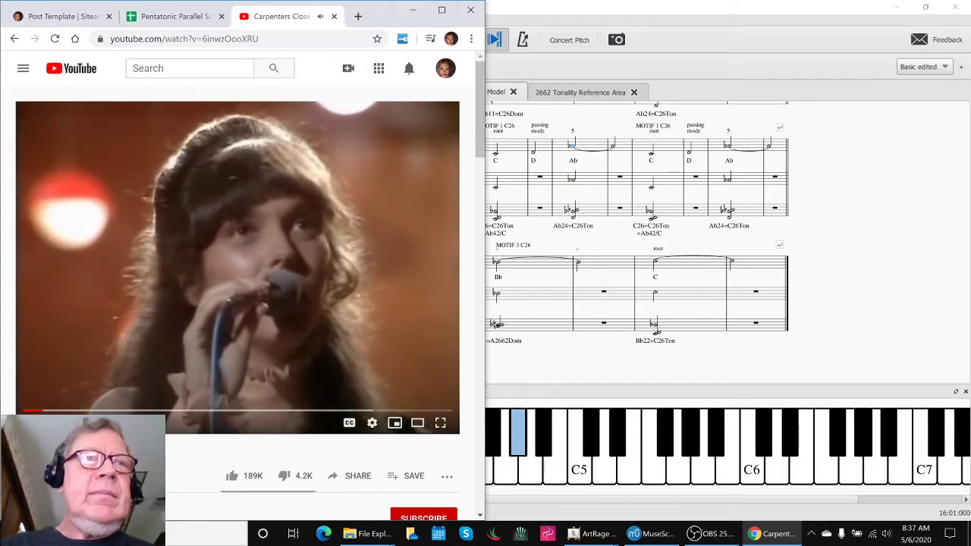
pyautogui.press('space')
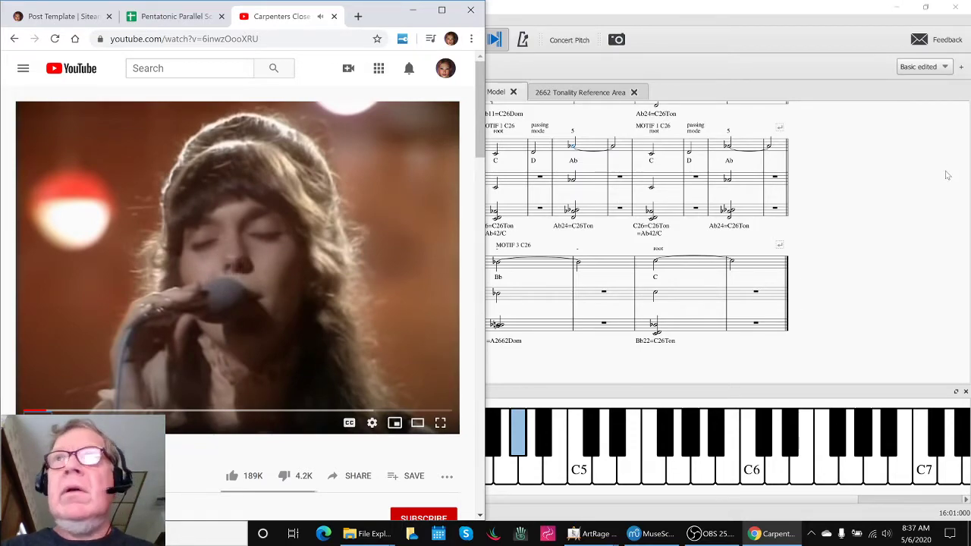
pyautogui.click(916, 199)
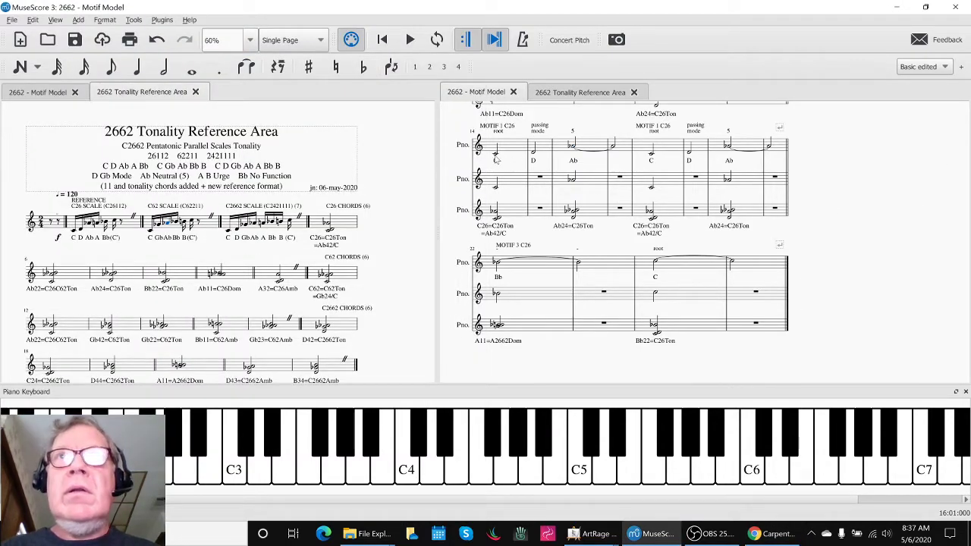
pyautogui.click(407, 478)
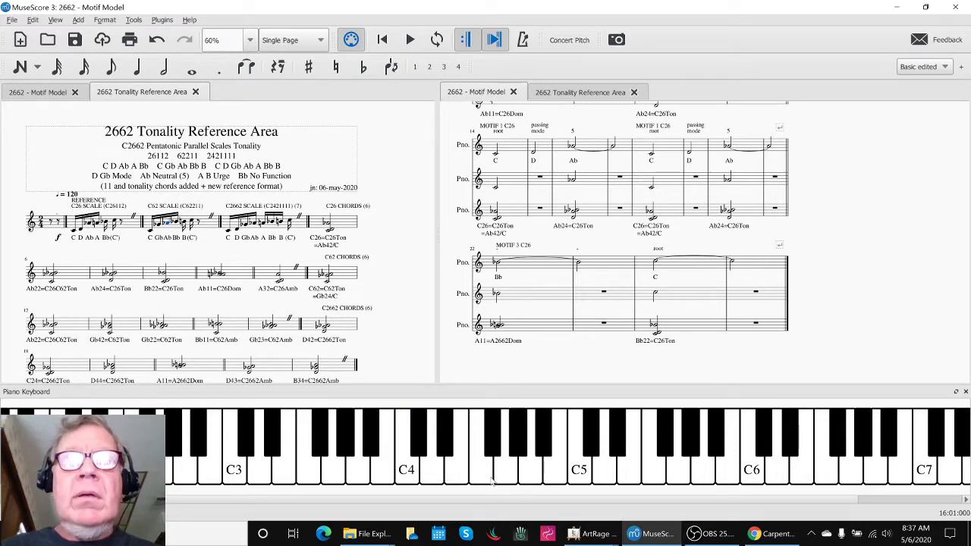
pyautogui.click(436, 477)
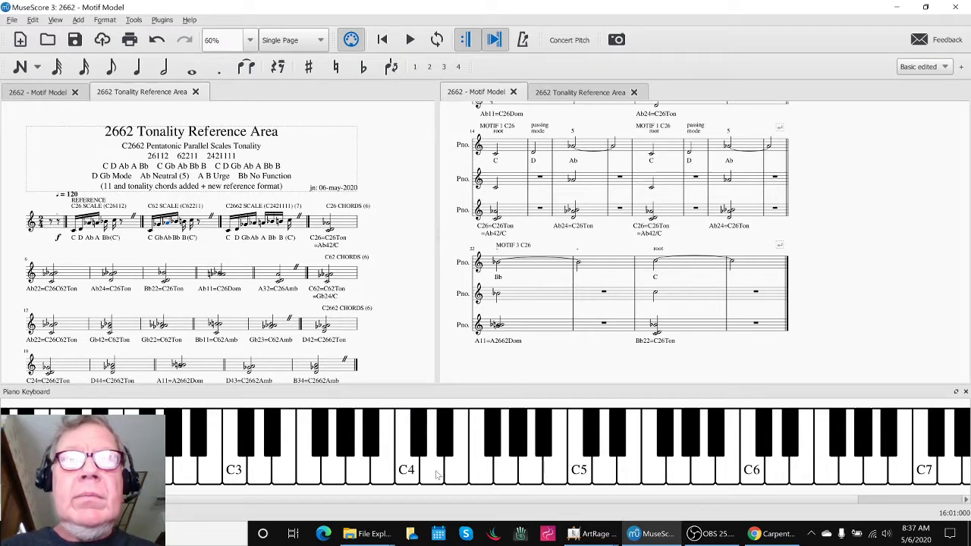
pyautogui.click(497, 472)
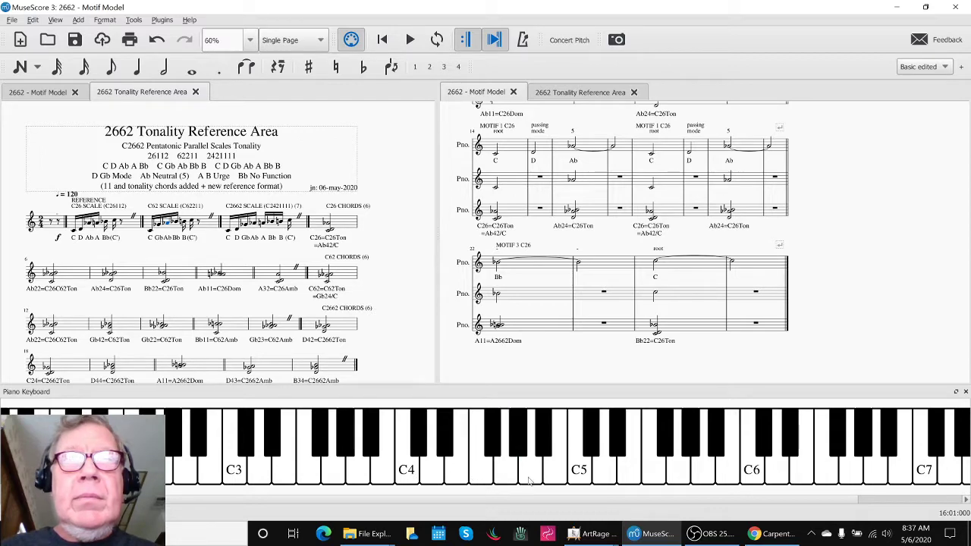
pyautogui.click(528, 479)
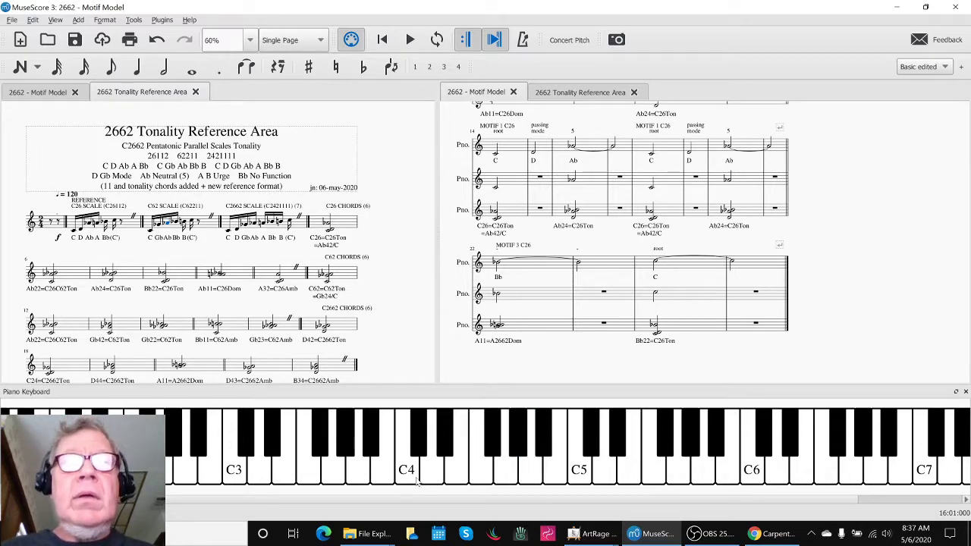
pyautogui.click(575, 151)
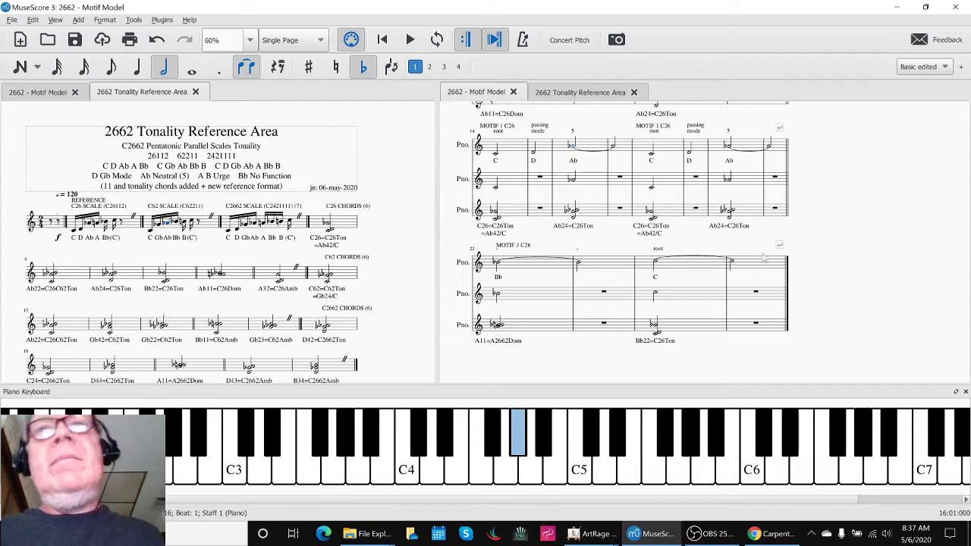
pyautogui.click(832, 237)
pyautogui.scroll(2, 833, 237)
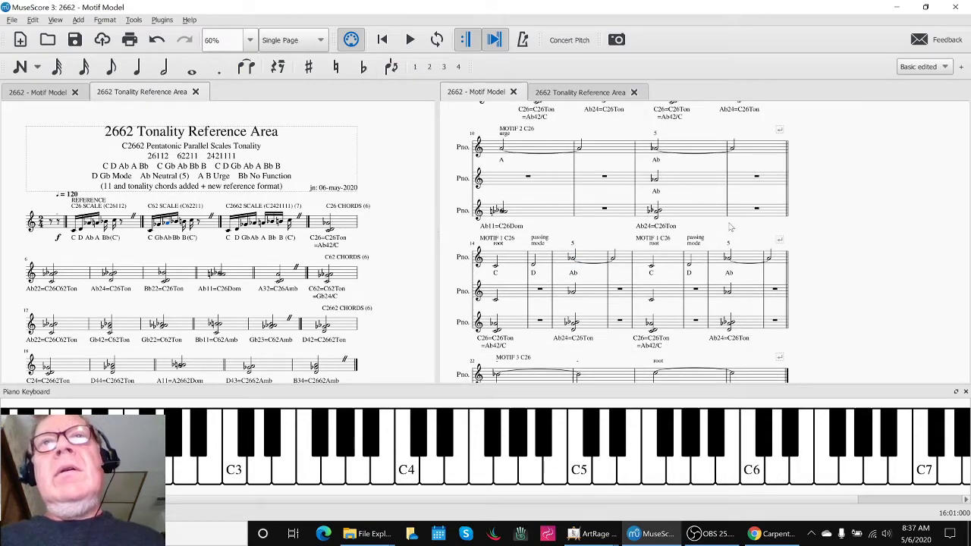
pyautogui.press('Right')
pyautogui.scroll(2, 554, 216)
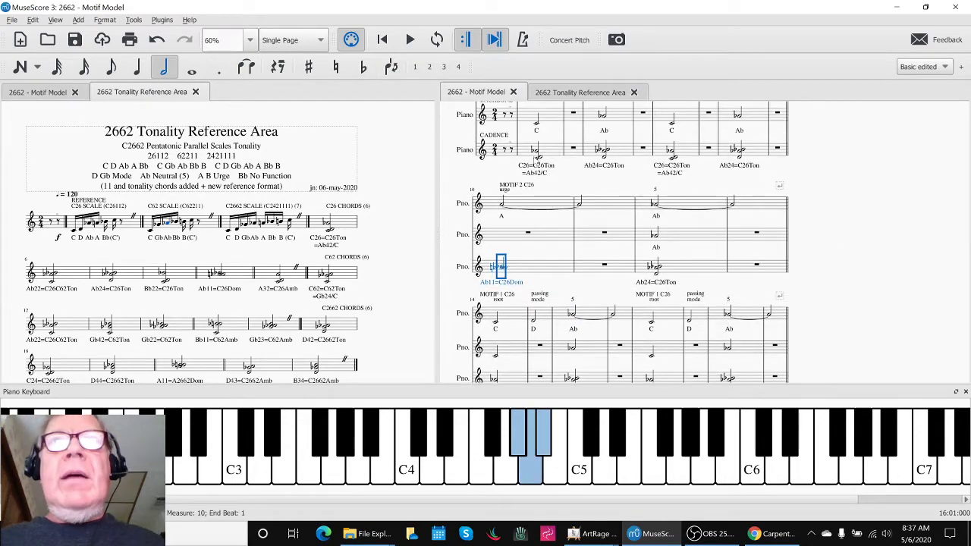
pyautogui.click(536, 149)
pyautogui.click(466, 181)
pyautogui.press('space')
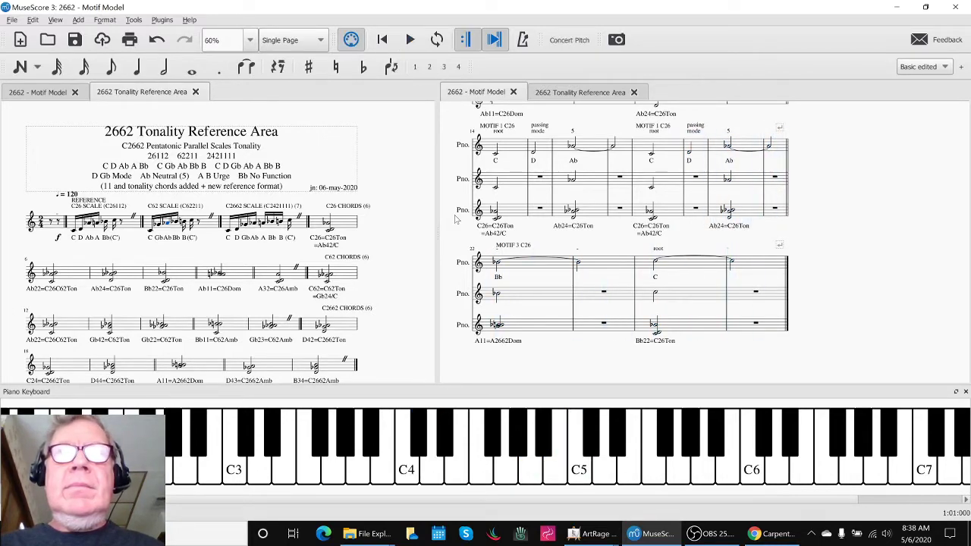
# Compare the reference B34 and D43 chords with the motif's A11 chord, then bring OBS forward.
pyautogui.scroll(-2, 408, 278)
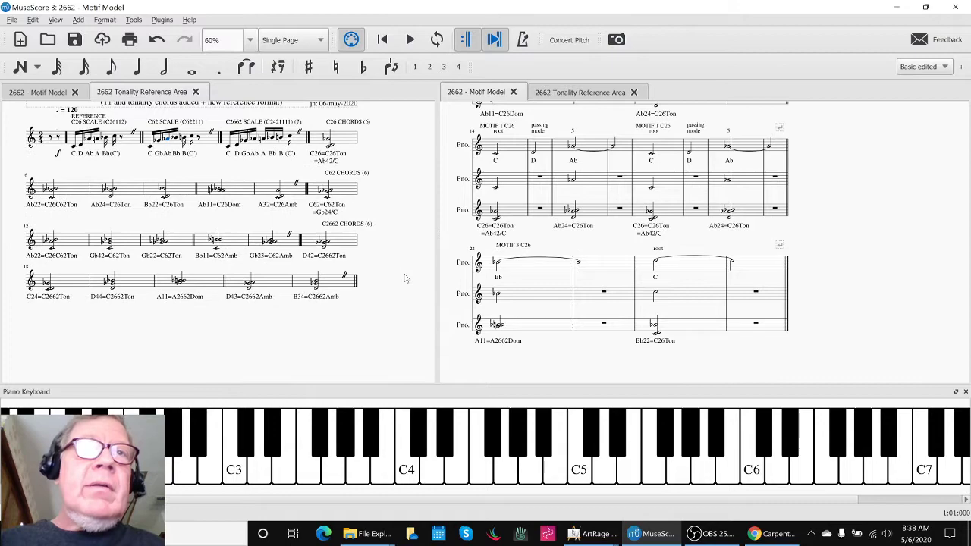
pyautogui.click(284, 288)
pyautogui.click(301, 289)
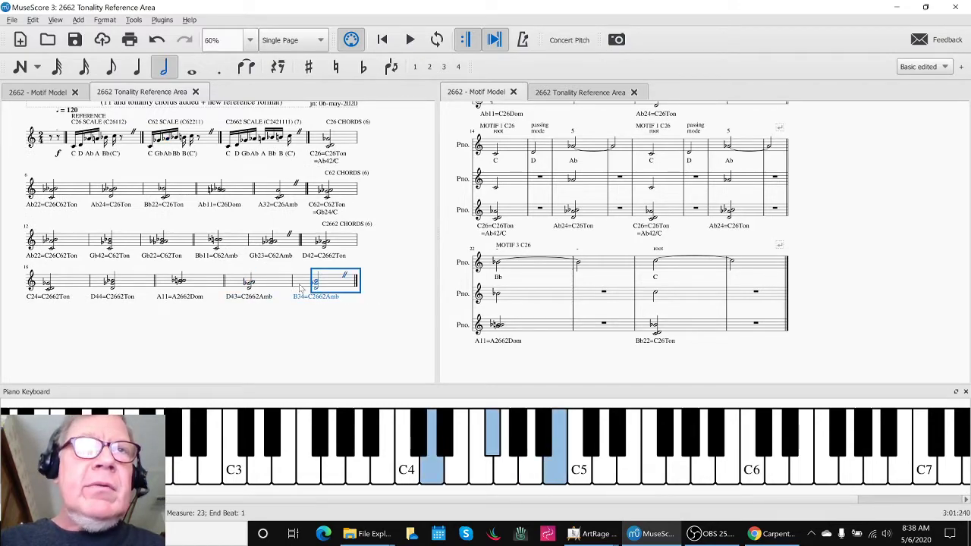
pyautogui.press('Left')
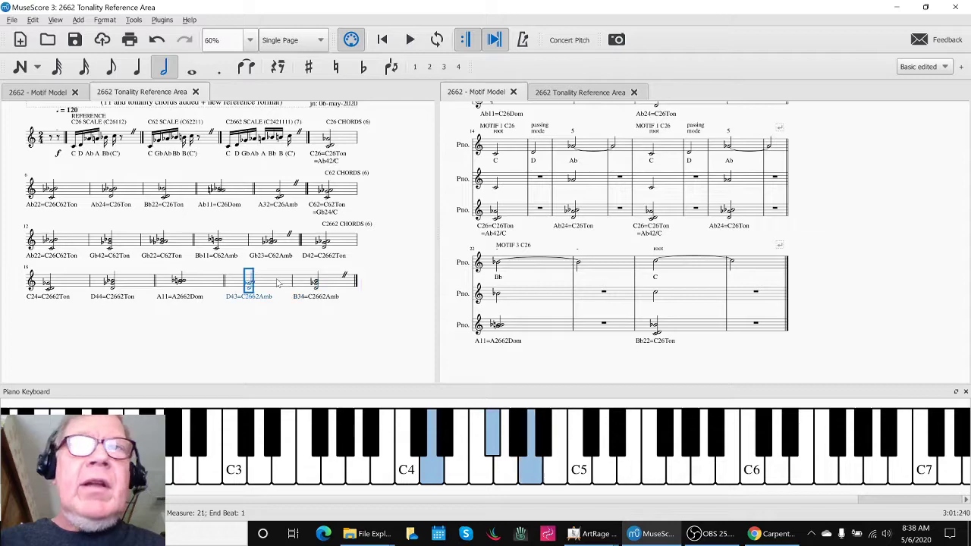
pyautogui.click(550, 332)
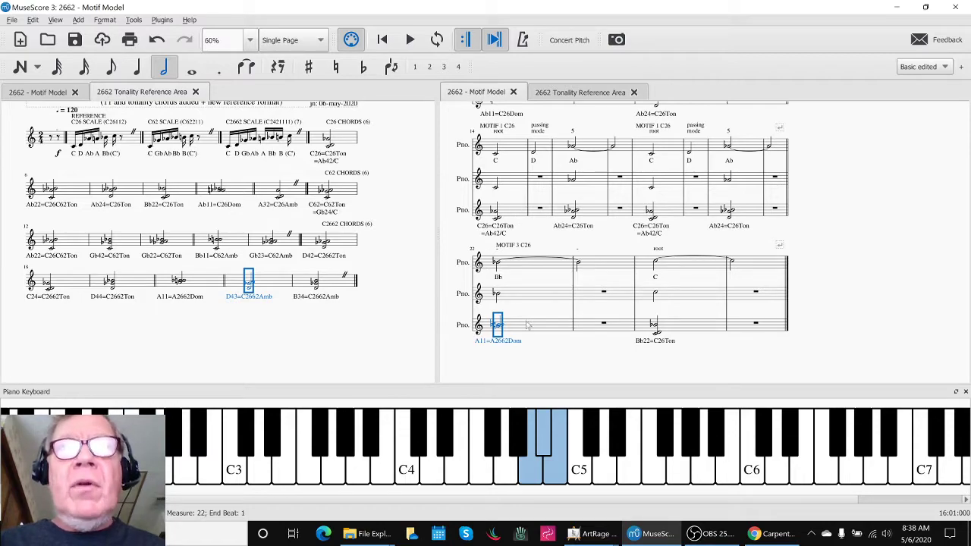
pyautogui.press('Escape')
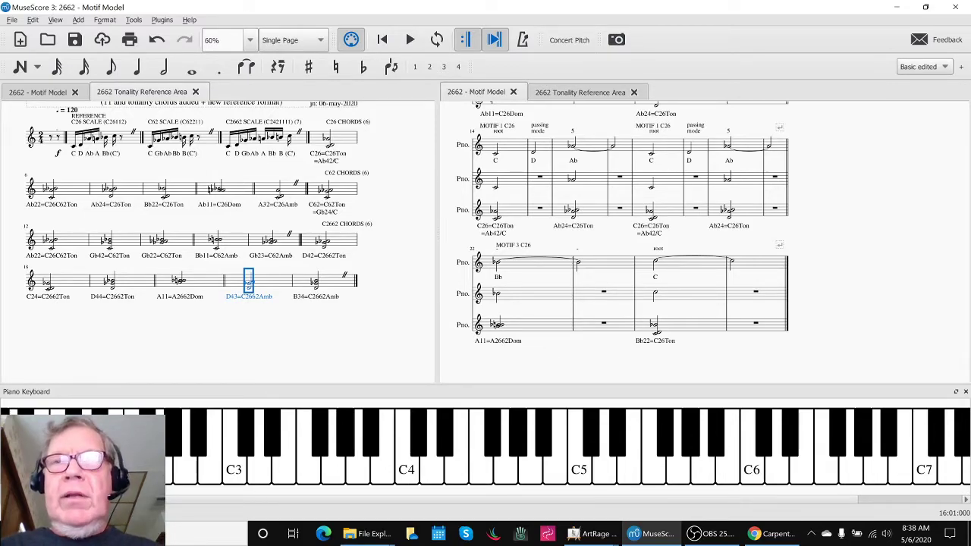
pyautogui.click(706, 533)
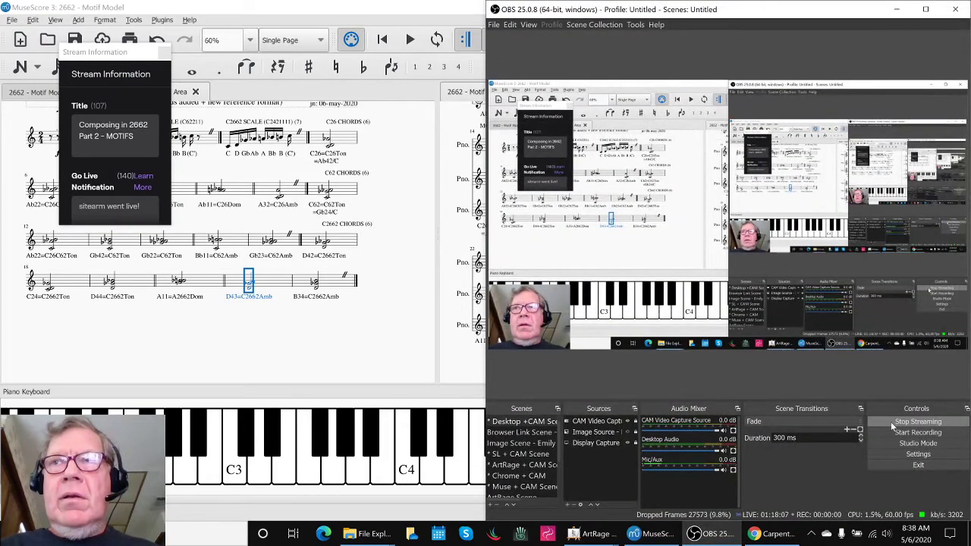